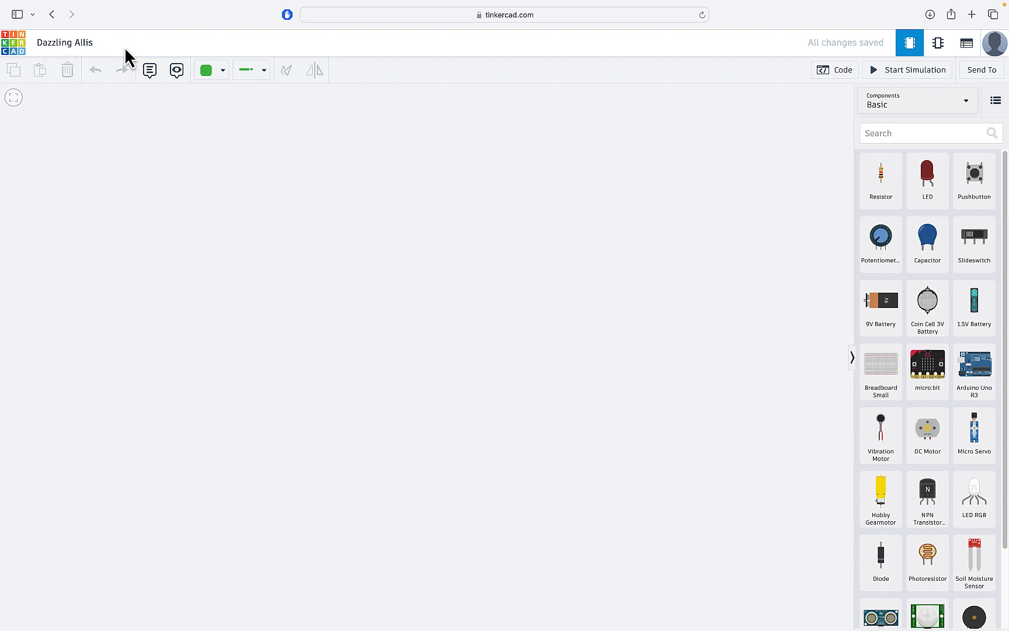
# Step: Retitle the design as 'Lab 1 AND gate'
pyautogui.click(72, 46)
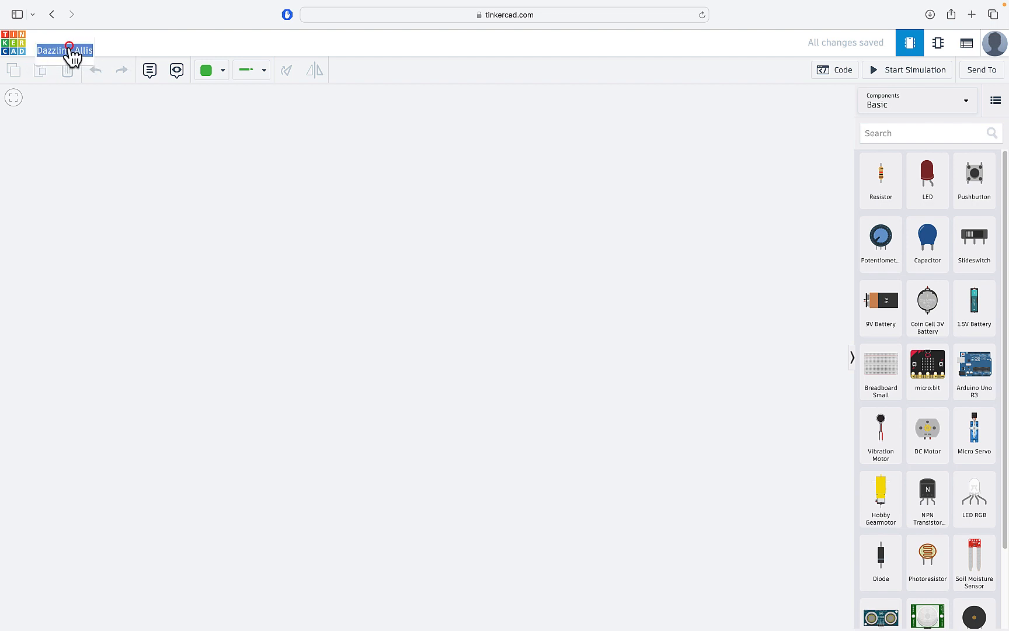
pyautogui.write('Lab 1')
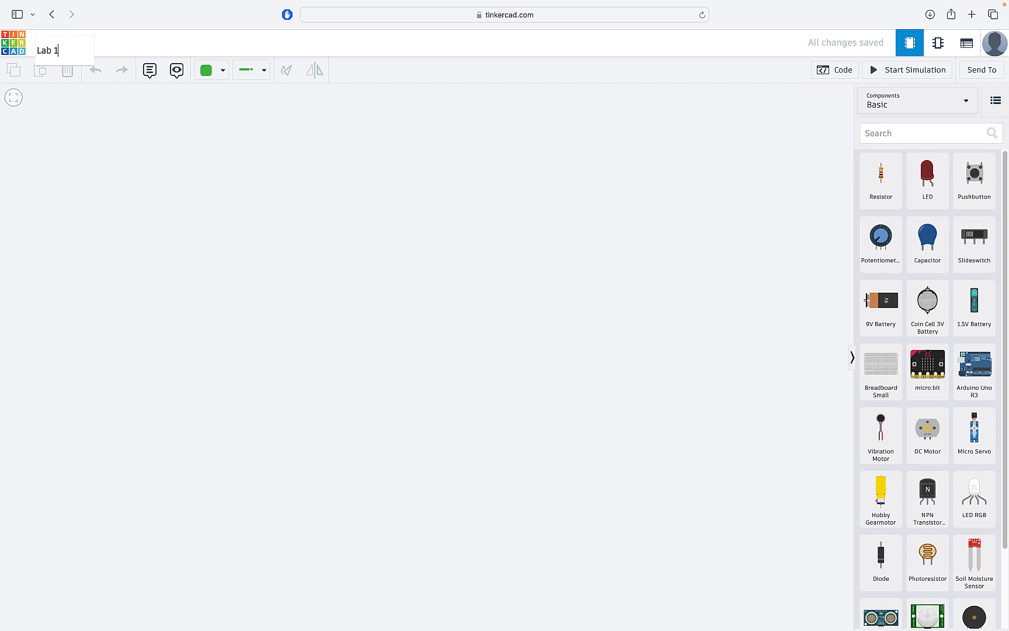
pyautogui.write(' AND gate')
pyautogui.press('Return')
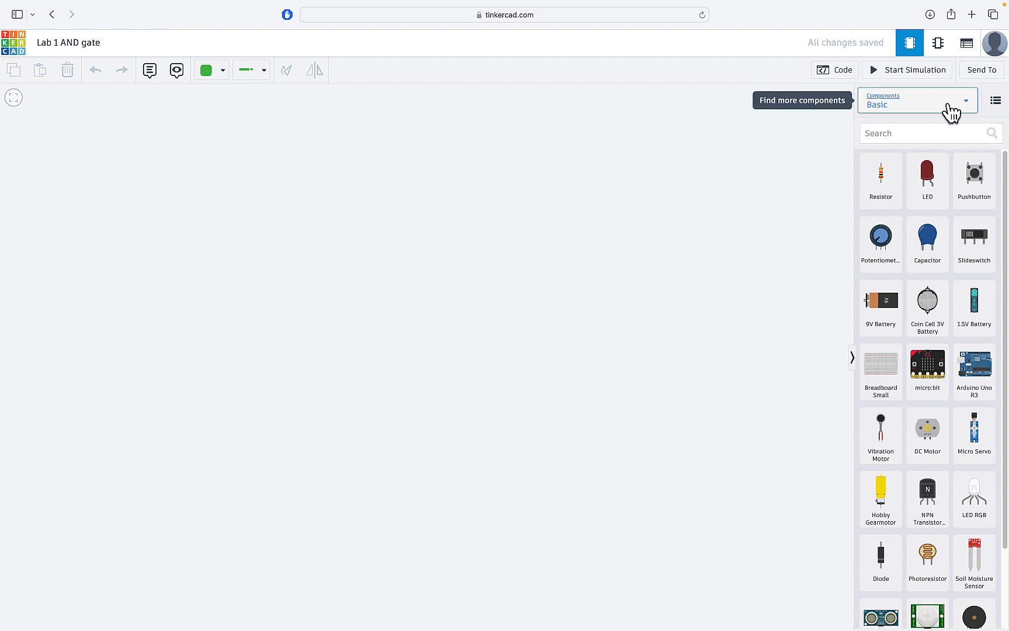
# Step: Show All components, search 'breadboard' and drop a full-size breadboard mid-canvas
pyautogui.click(966, 101)
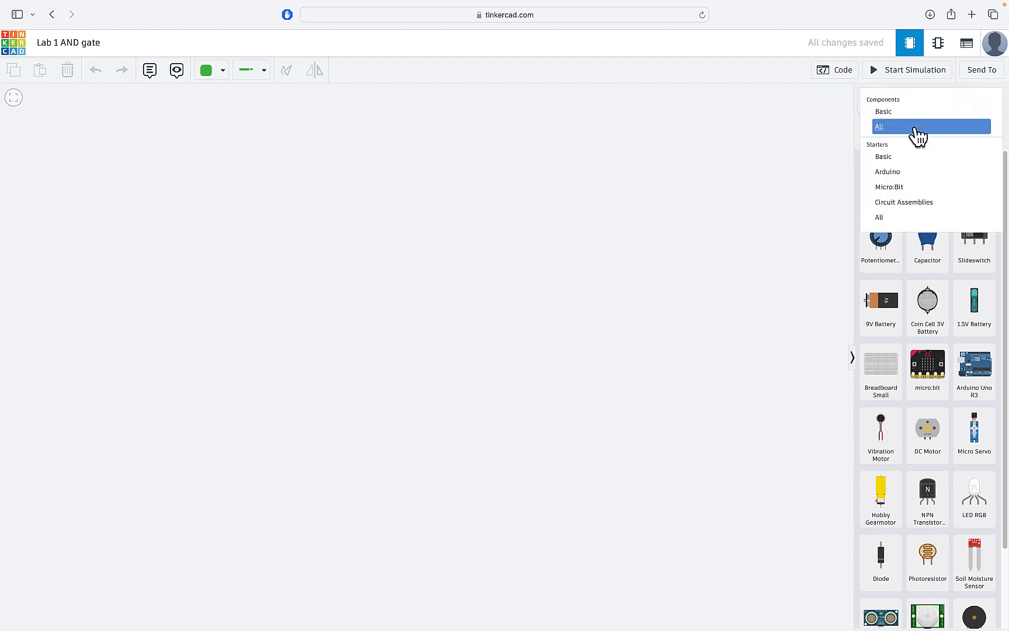
pyautogui.click(914, 127)
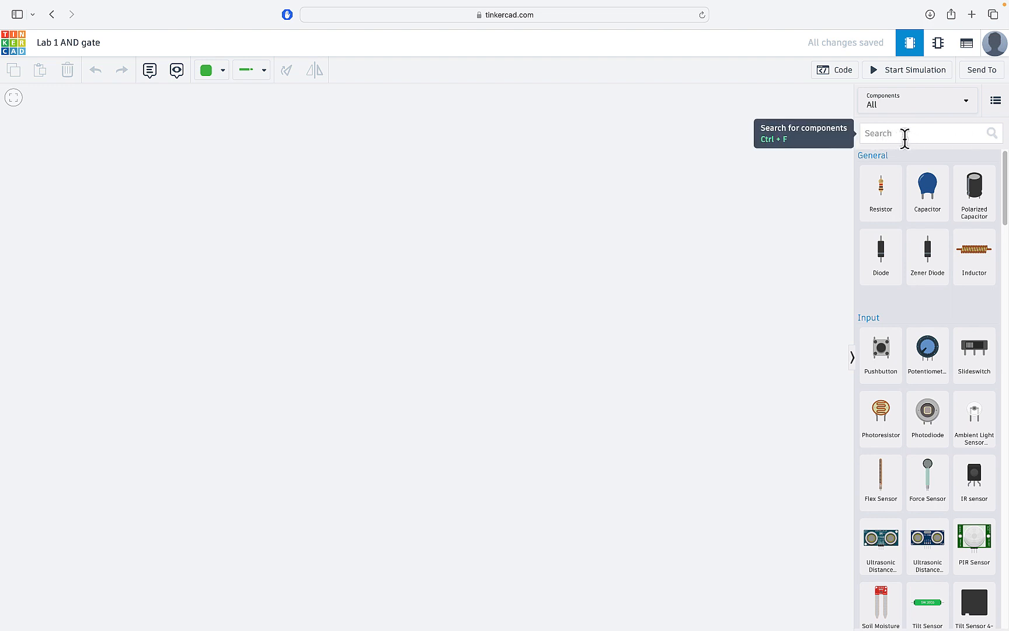
pyautogui.click(904, 137)
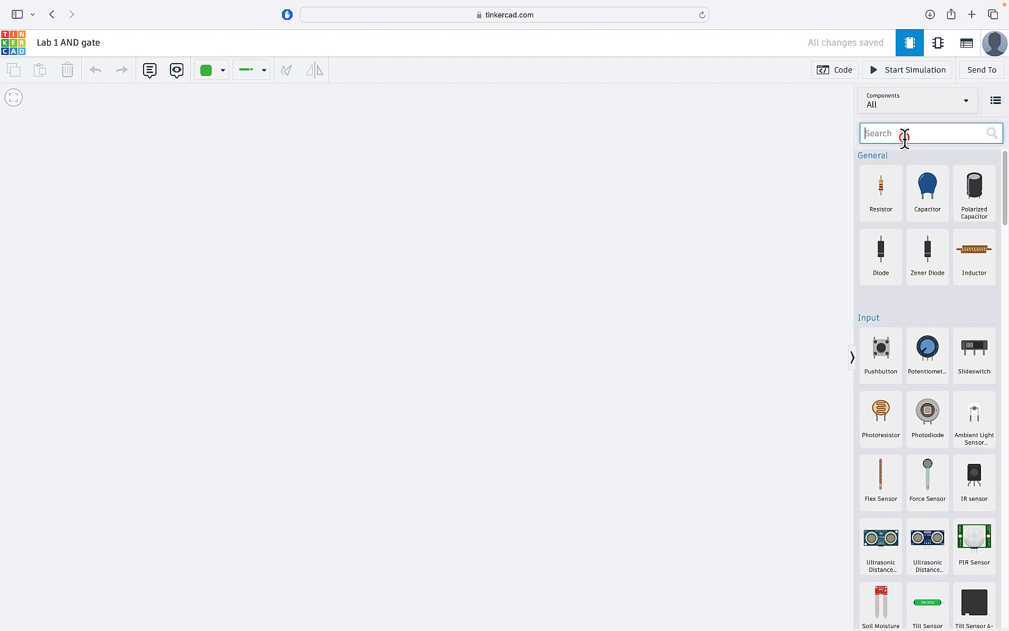
pyautogui.write('breadboard')
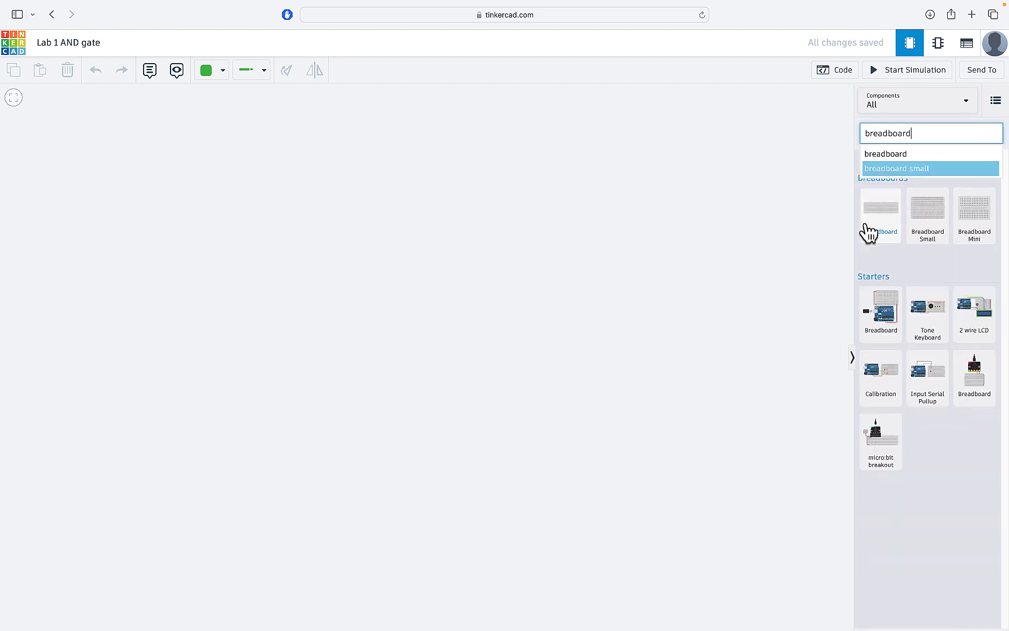
pyautogui.moveTo(868, 231); pyautogui.dragTo(426, 313)
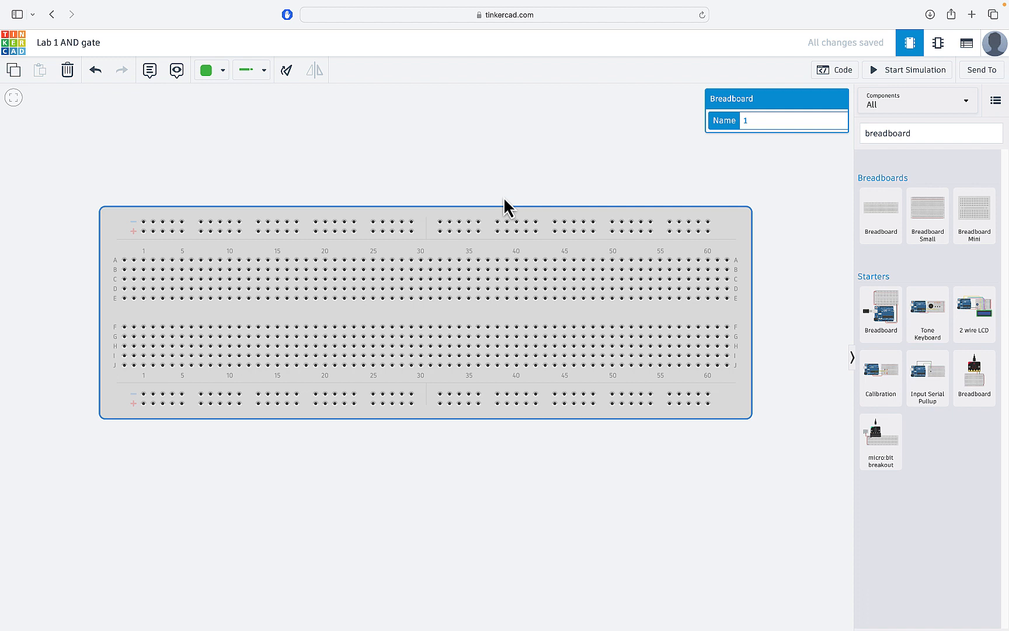
# Step: Search 'power supply' and place the Power Supply above the breadboard's left half
pyautogui.click(324, 142)
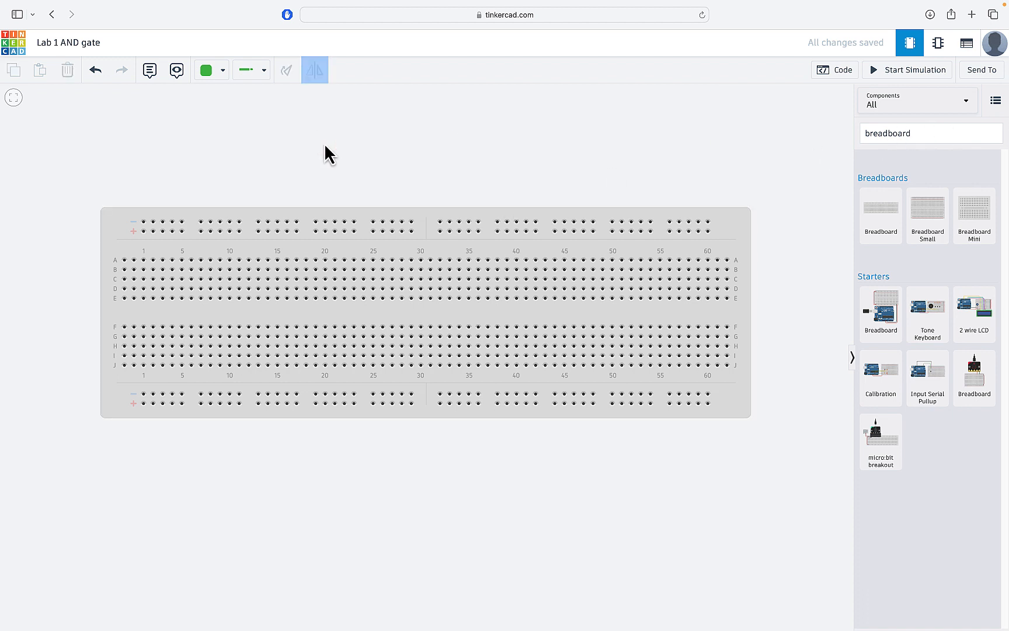
pyautogui.doubleClick(928, 134)
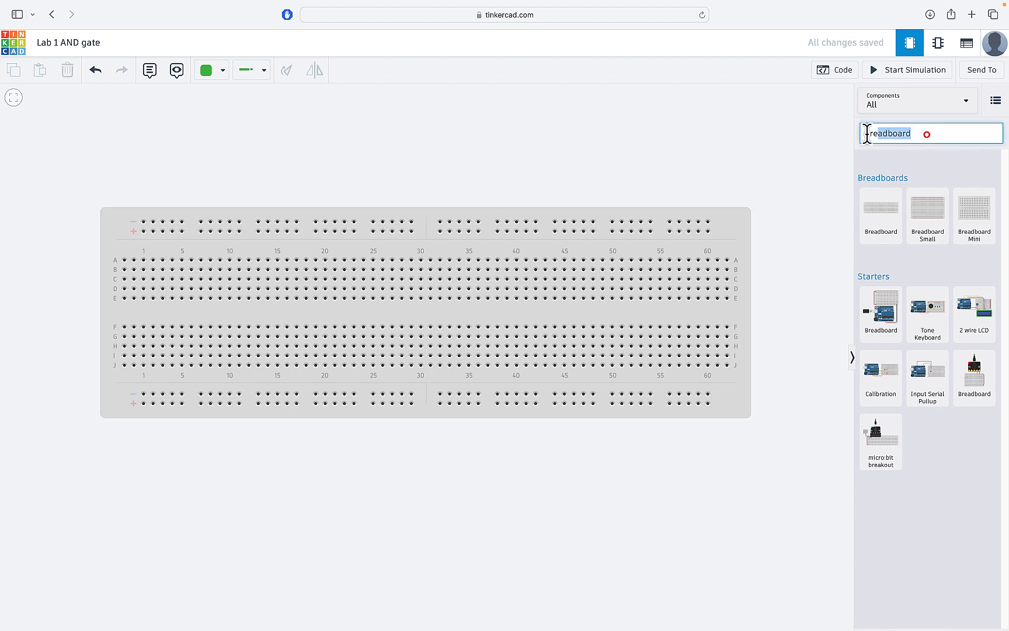
pyautogui.write('power supply')
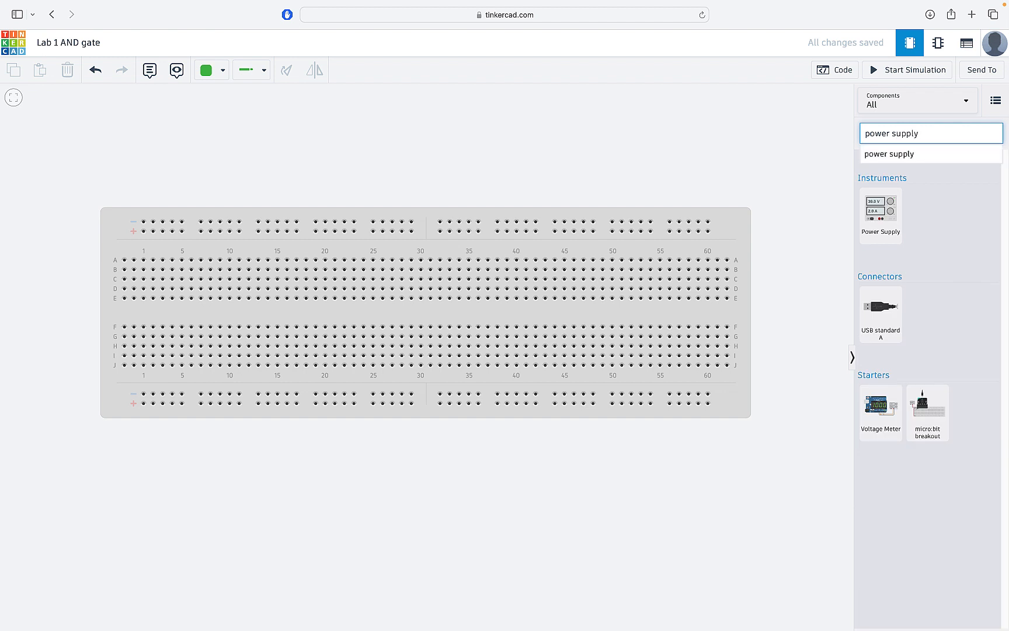
pyautogui.moveTo(882, 220); pyautogui.dragTo(346, 176)
pyautogui.click(487, 171)
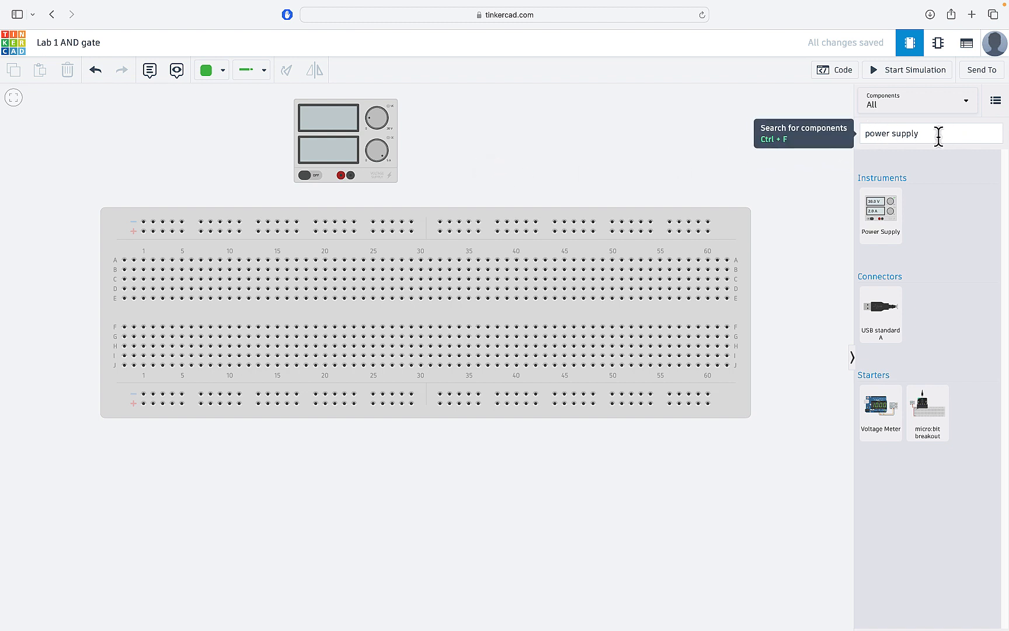
# Step: Replace the component search with 'DIP switch'
pyautogui.moveTo(938, 135); pyautogui.dragTo(852, 134)
pyautogui.tripleClick(905, 133)
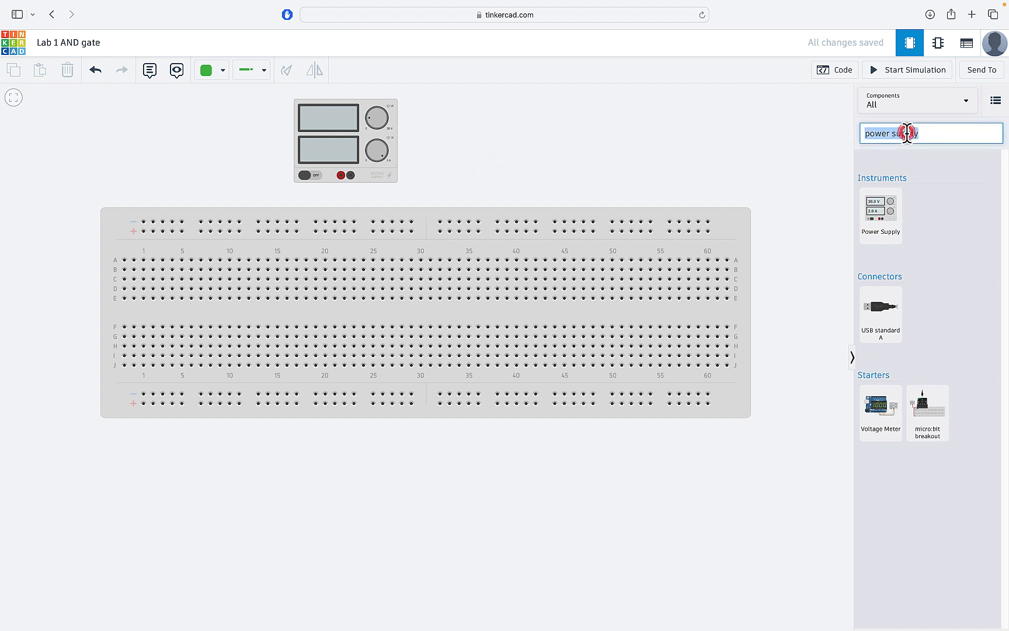
pyautogui.write('DIP switch')
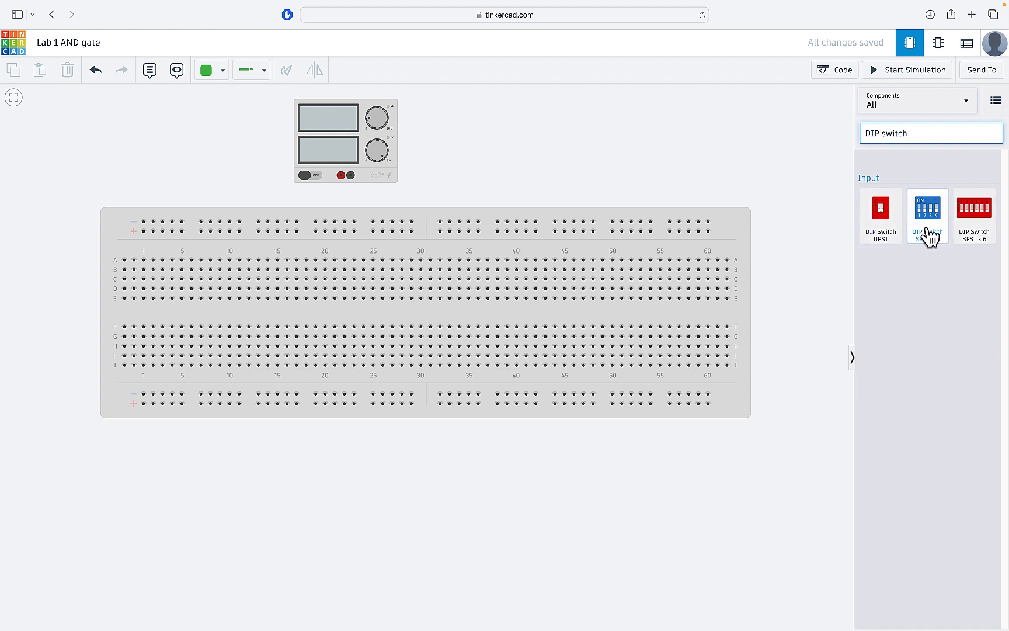
# Step: Place a DIP Switch SPST x 4 above the breadboard's right half
pyautogui.moveTo(927, 227); pyautogui.dragTo(585, 146)
pyautogui.click(761, 171)
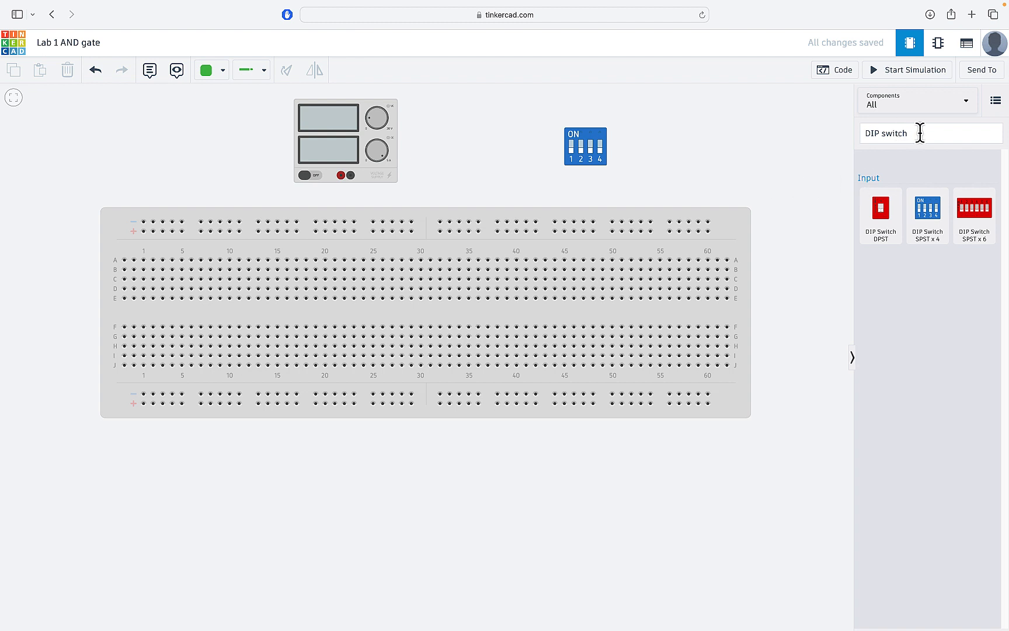
pyautogui.moveTo(922, 133); pyautogui.dragTo(841, 133)
pyautogui.click(840, 133)
# Step: Search 'resistor' and place two resistors beside the DIP switch
pyautogui.moveTo(943, 135); pyautogui.dragTo(830, 135)
pyautogui.tripleClick(889, 133)
pyautogui.write('resistor')
pyautogui.click(881, 187)
pyautogui.click(677, 145)
pyautogui.click(881, 187)
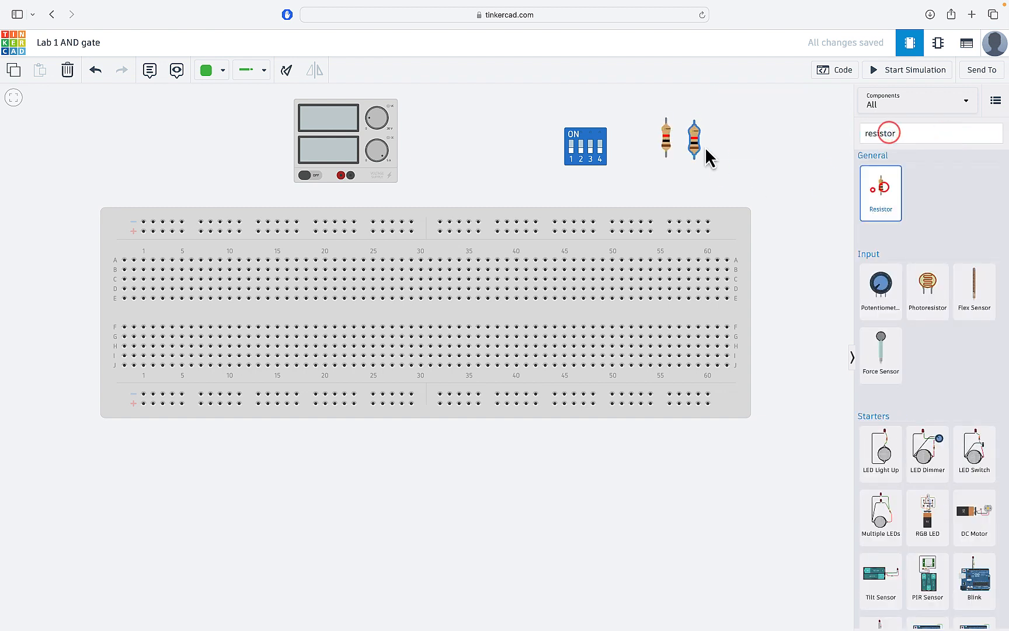
pyautogui.click(705, 147)
pyautogui.click(770, 185)
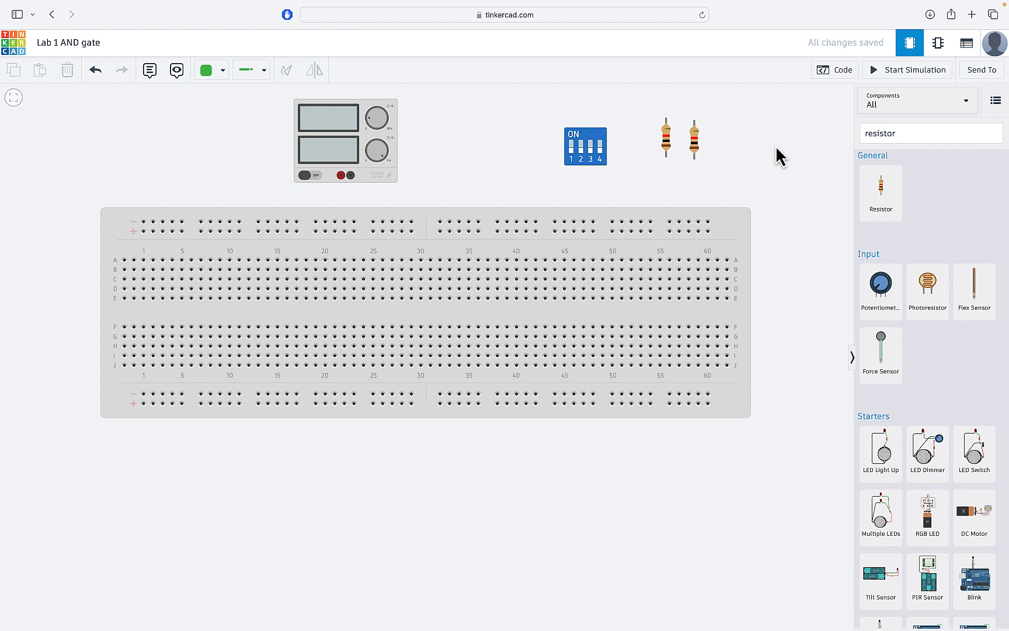
# Step: Search '7408' and place the 74HC08 Quad AND gate right of the resistors
pyautogui.moveTo(914, 138); pyautogui.dragTo(837, 138)
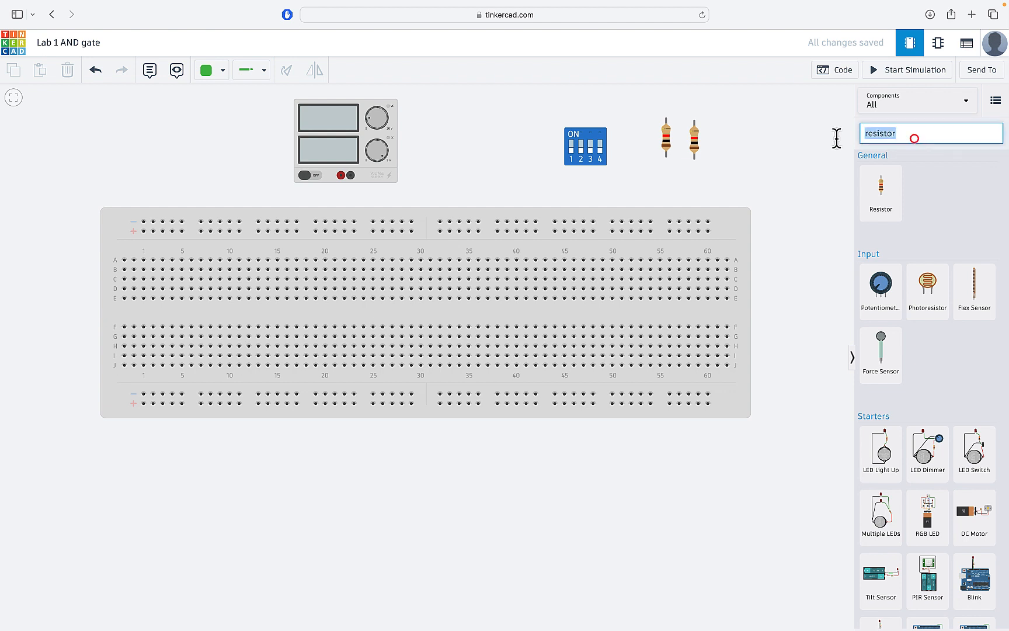
pyautogui.doubleClick(894, 127)
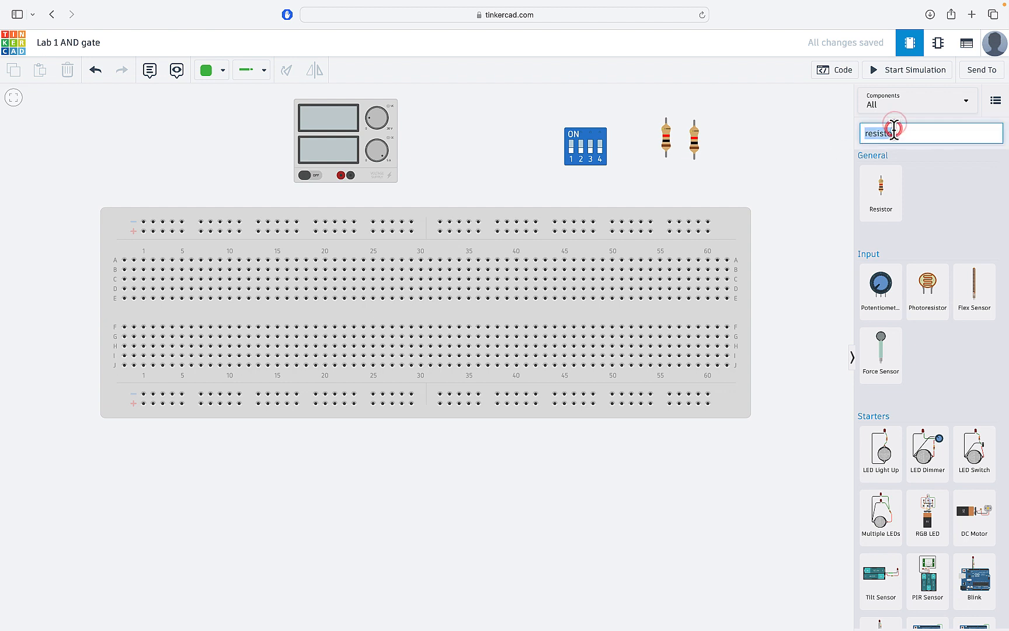
pyautogui.write('7408')
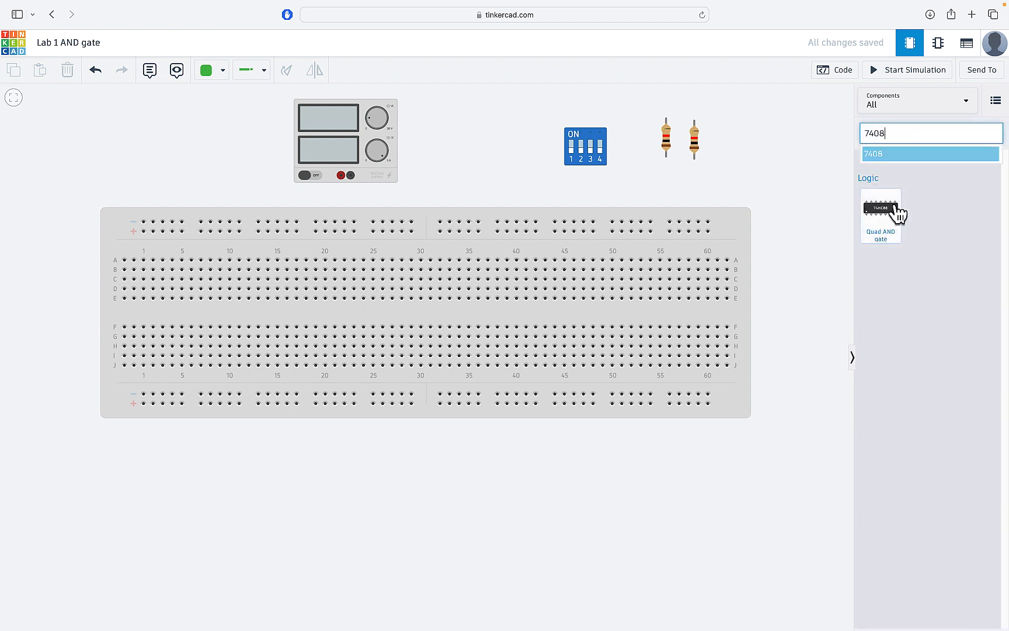
pyautogui.moveTo(897, 214); pyautogui.dragTo(777, 141)
pyautogui.click(807, 225)
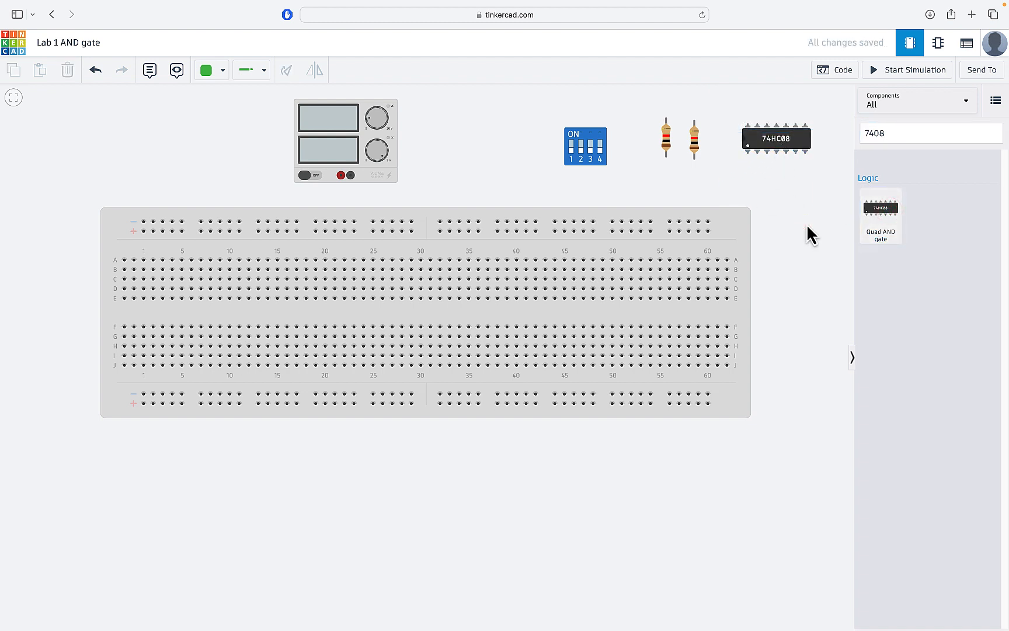
# Step: Search 'LED' and place a red LED on the canvas
pyautogui.doubleClick(889, 130)
pyautogui.write('LED')
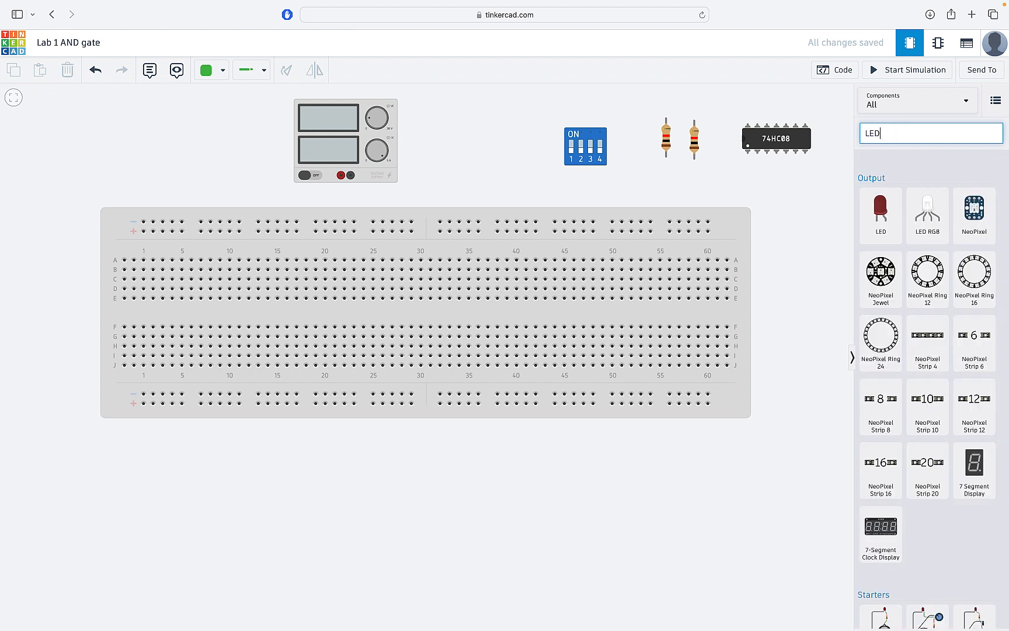
pyautogui.moveTo(876, 216); pyautogui.dragTo(798, 222)
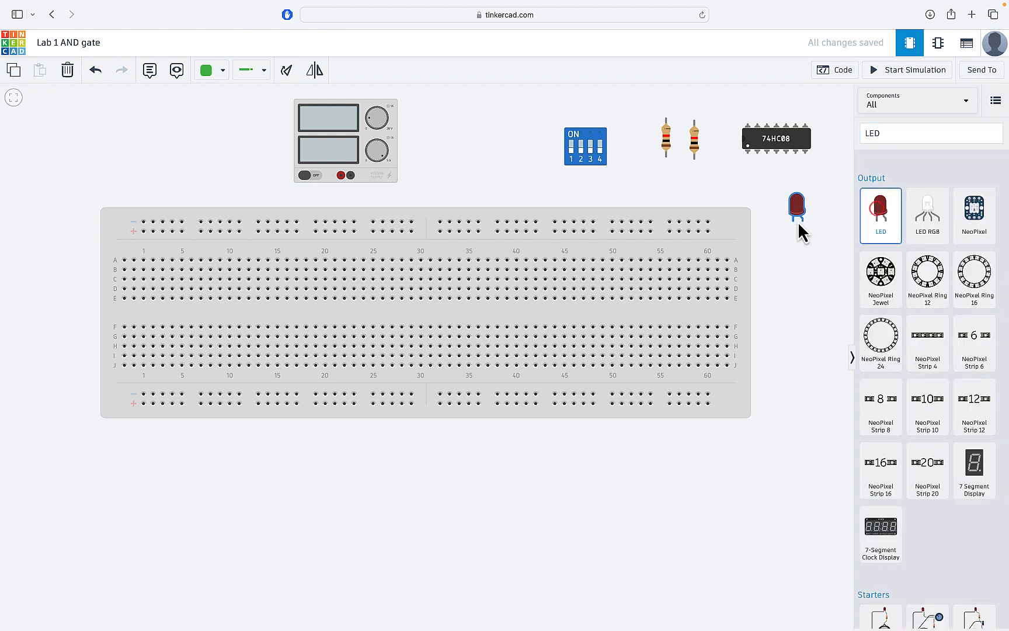
# Step: Search resistors again and place a third resistor below the LED
pyautogui.doubleClick(891, 129)
pyautogui.write('resi')
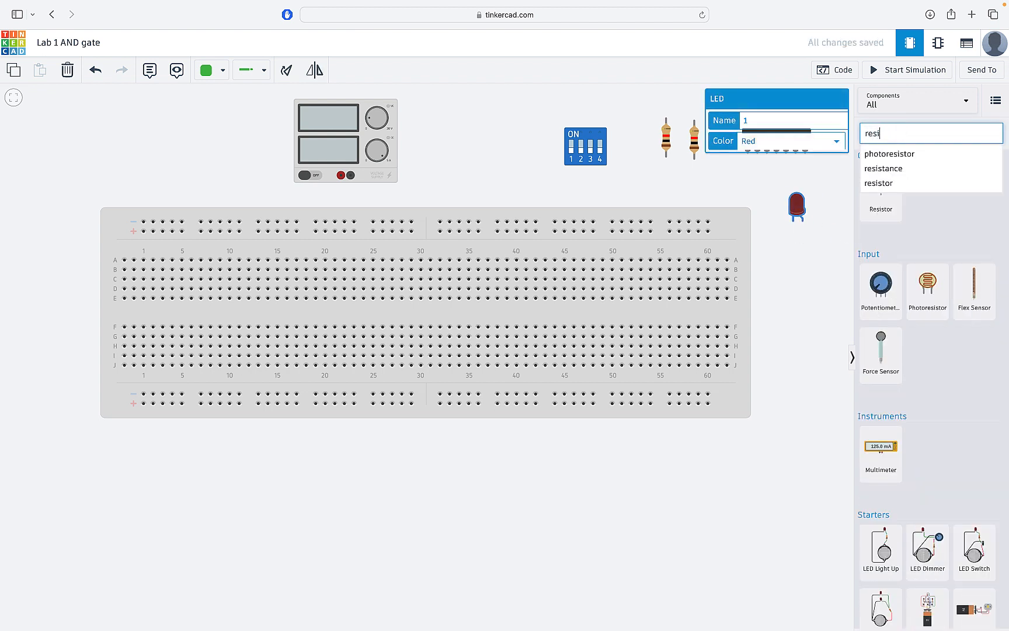
pyautogui.click(897, 183)
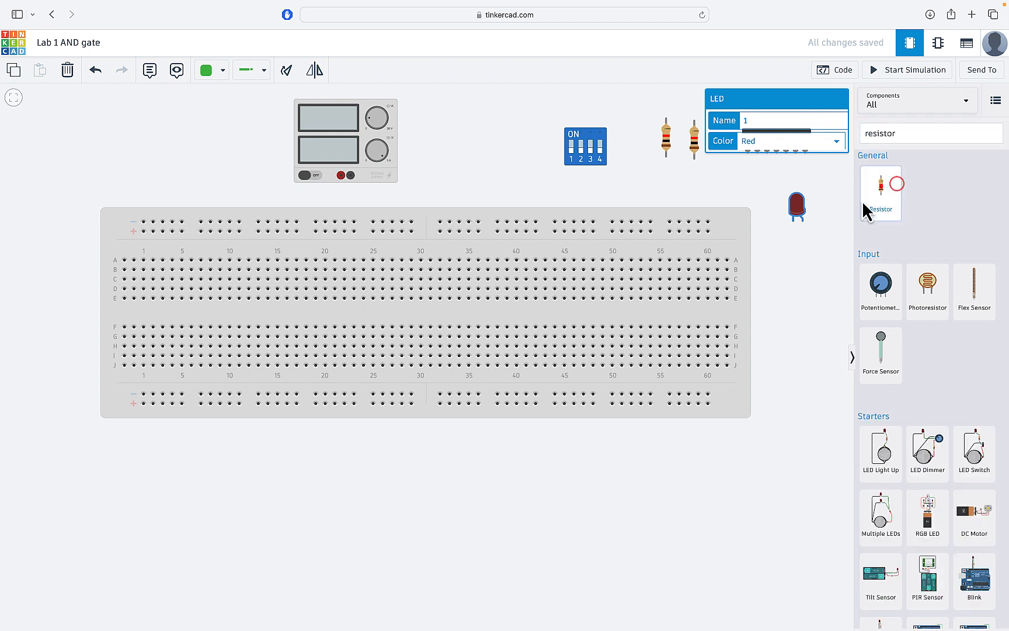
pyautogui.moveTo(865, 207); pyautogui.dragTo(799, 265)
pyautogui.click(825, 305)
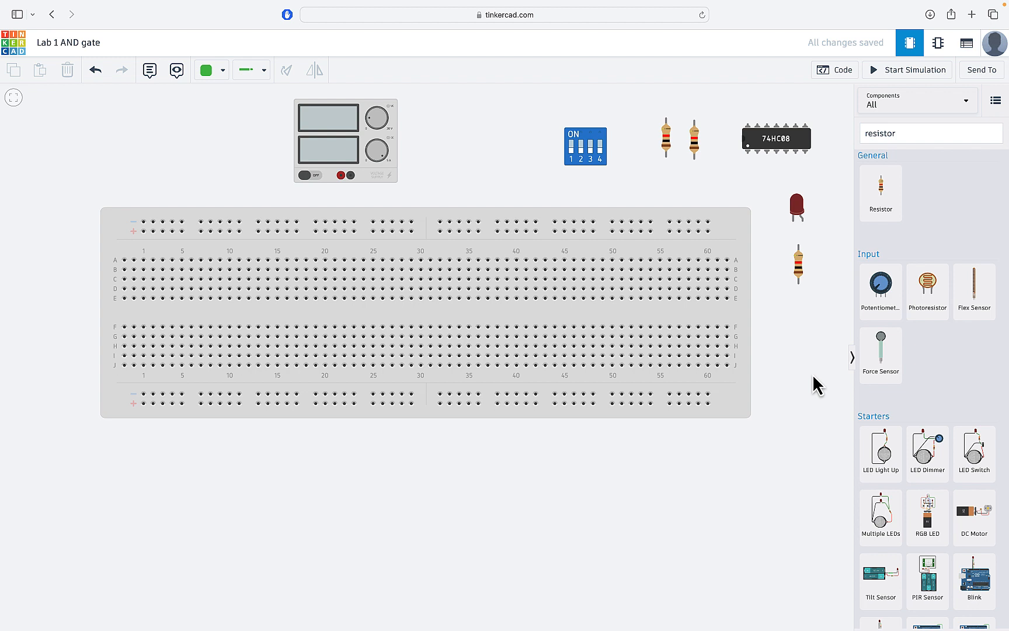
# Step: Rotate the breadboard until it stands vertically
pyautogui.click(248, 320)
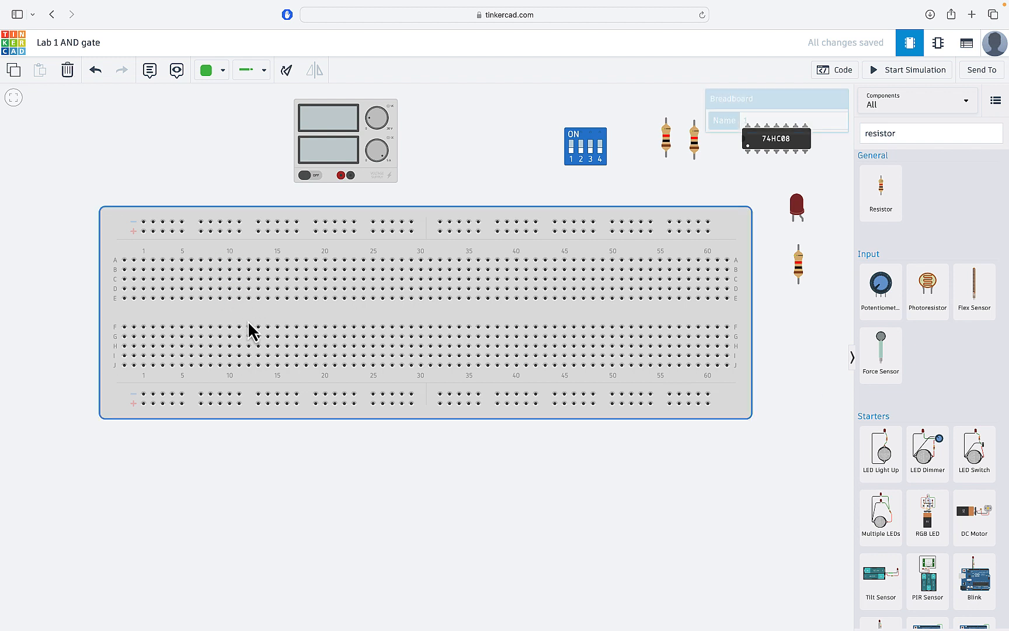
pyautogui.click(289, 71)
pyautogui.click(289, 72)
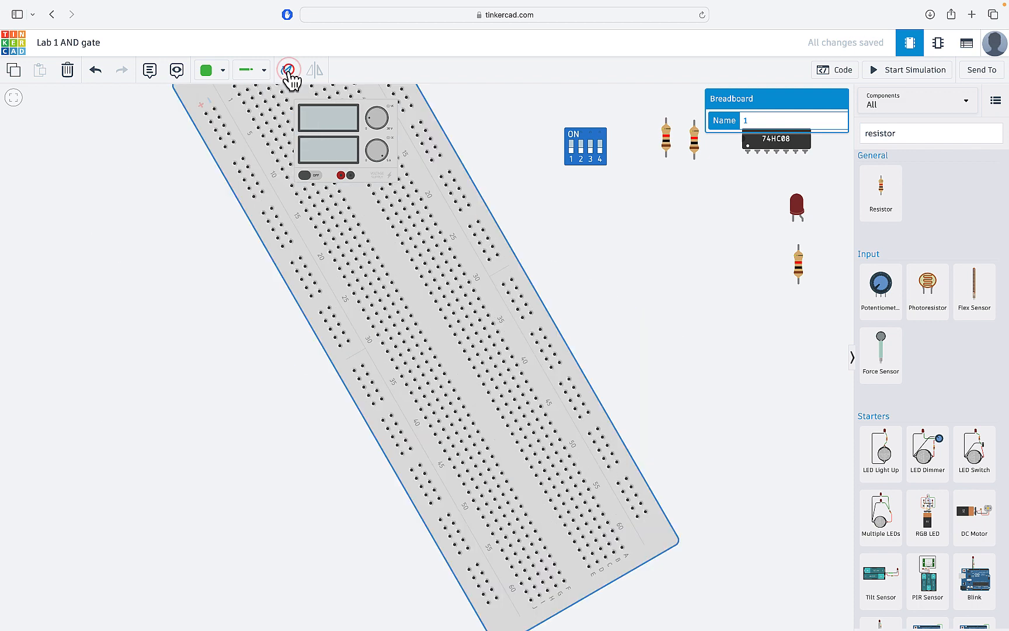
pyautogui.click(289, 71)
pyautogui.press('f')
pyautogui.click(585, 146)
# Step: Turn the DIP switch and other parts a quarter turn, moving the second resistor lower
pyautogui.press('r')
pyautogui.press('r')
pyautogui.press('r')
pyautogui.click(566, 178)
pyautogui.press('r')
pyautogui.press('r')
pyautogui.press('r')
pyautogui.moveTo(584, 179); pyautogui.dragTo(582, 218)
pyautogui.press('r')
pyautogui.press('r')
pyautogui.press('r')
pyautogui.click(632, 178)
pyautogui.press('r')
pyautogui.press('r')
pyautogui.press('r')
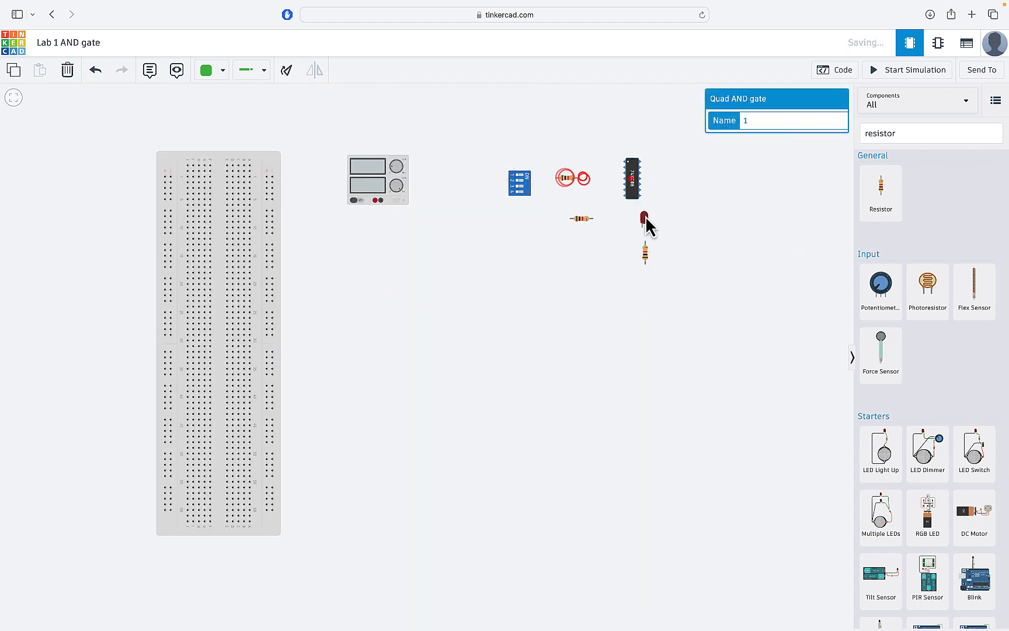
pyautogui.click(645, 252)
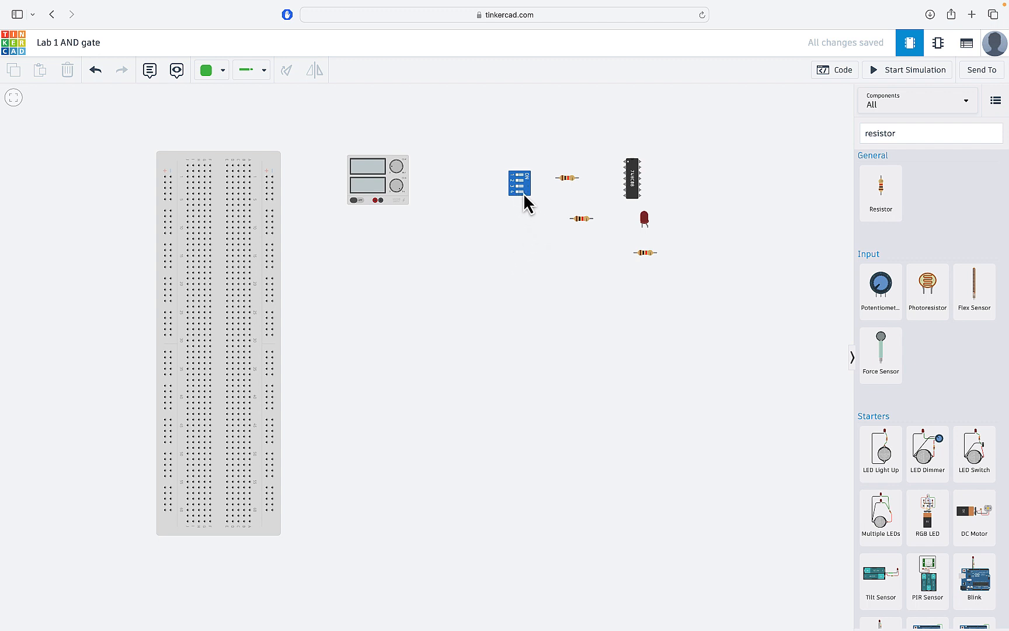
# Step: Seat the DIP switch on the breadboard's top rows with the 74HC08 chip just below
pyautogui.moveTo(525, 192); pyautogui.dragTo(232, 189)
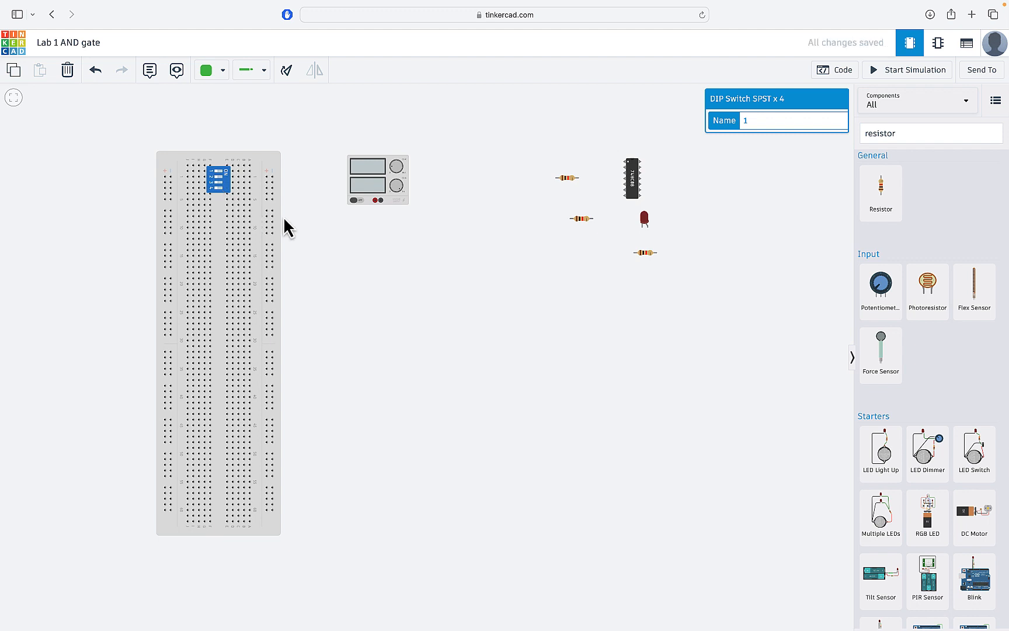
pyautogui.click(552, 218)
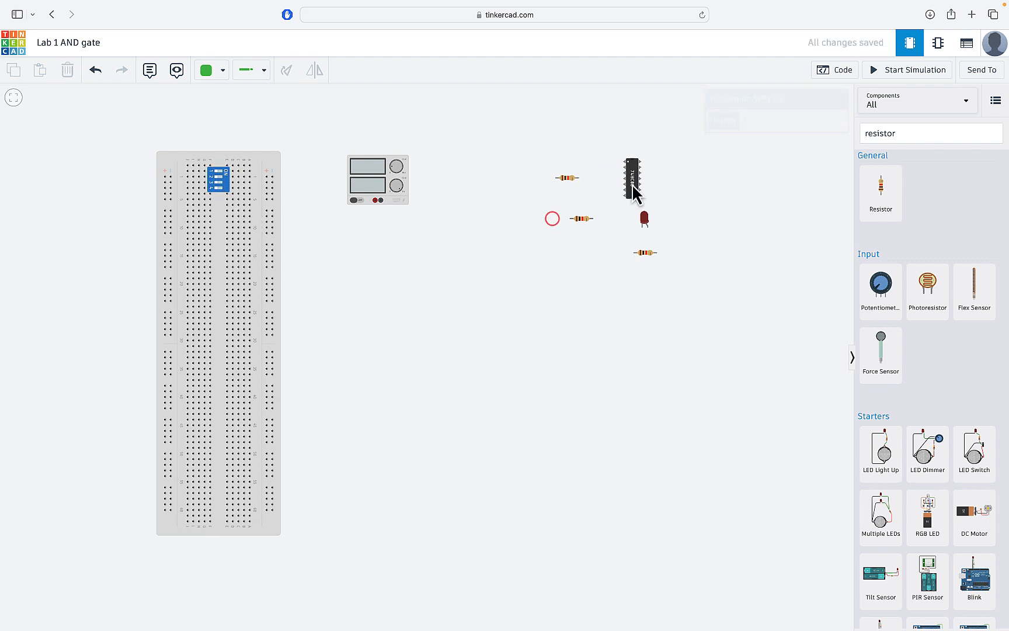
pyautogui.moveTo(631, 183); pyautogui.dragTo(217, 251)
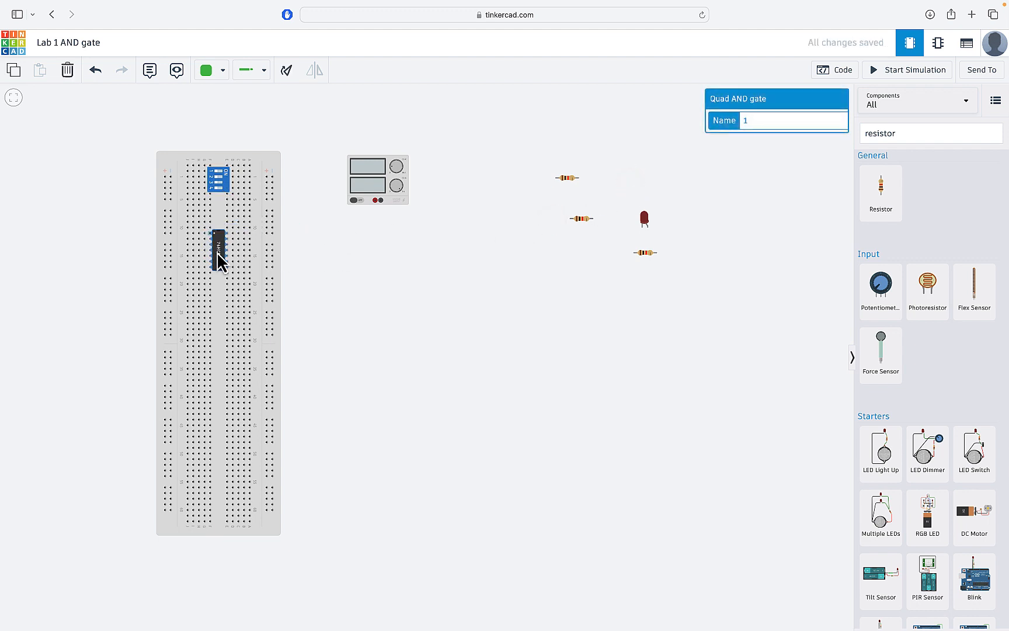
pyautogui.click(358, 256)
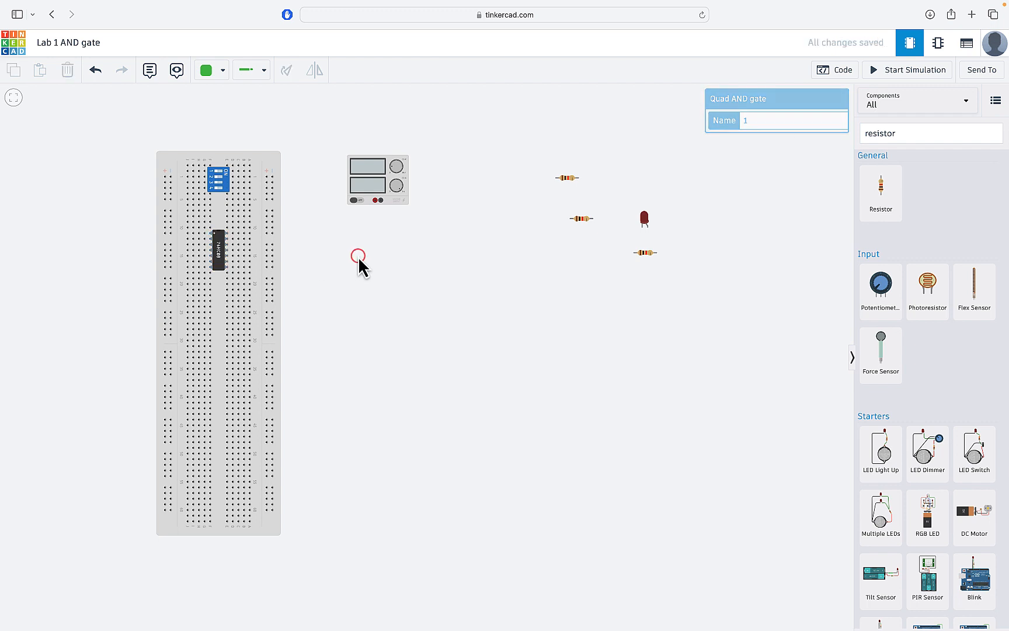
pyautogui.click(570, 181)
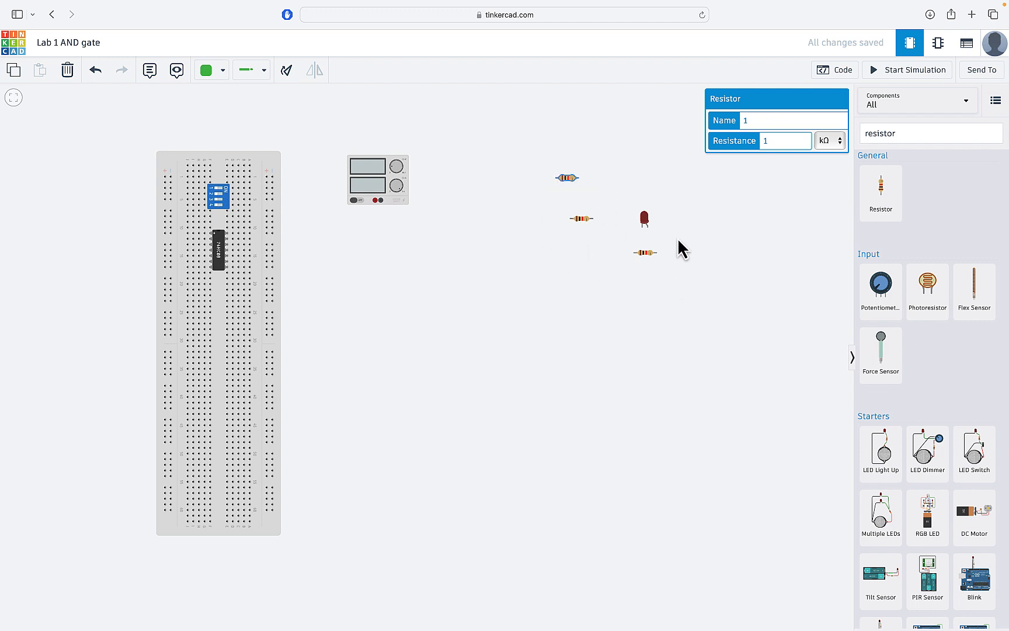
# Step: Set the first resistor's resistance to 220 Ω
pyautogui.click(831, 144)
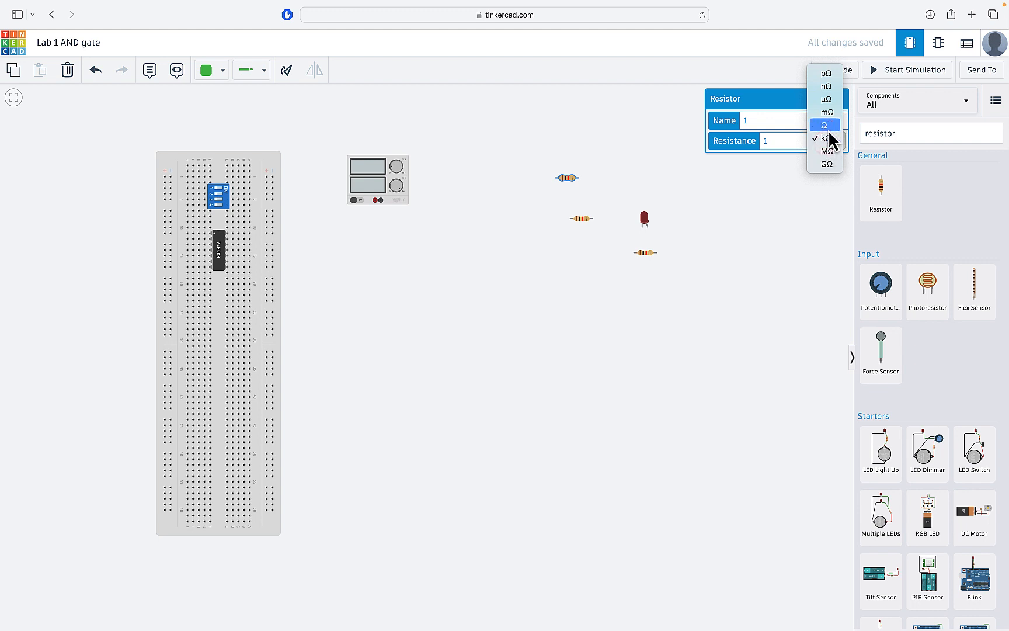
pyautogui.click(828, 129)
pyautogui.moveTo(786, 144); pyautogui.dragTo(745, 144)
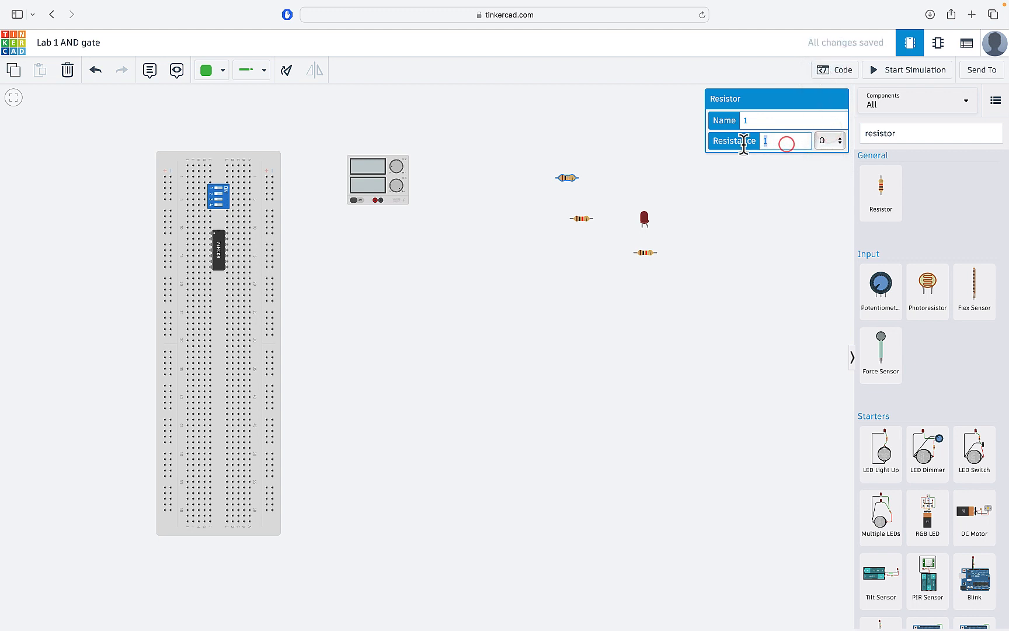
pyautogui.write('220')
# Step: Set the second resistor to 20 Ω and select the third resistor
pyautogui.click(586, 218)
pyautogui.click(822, 141)
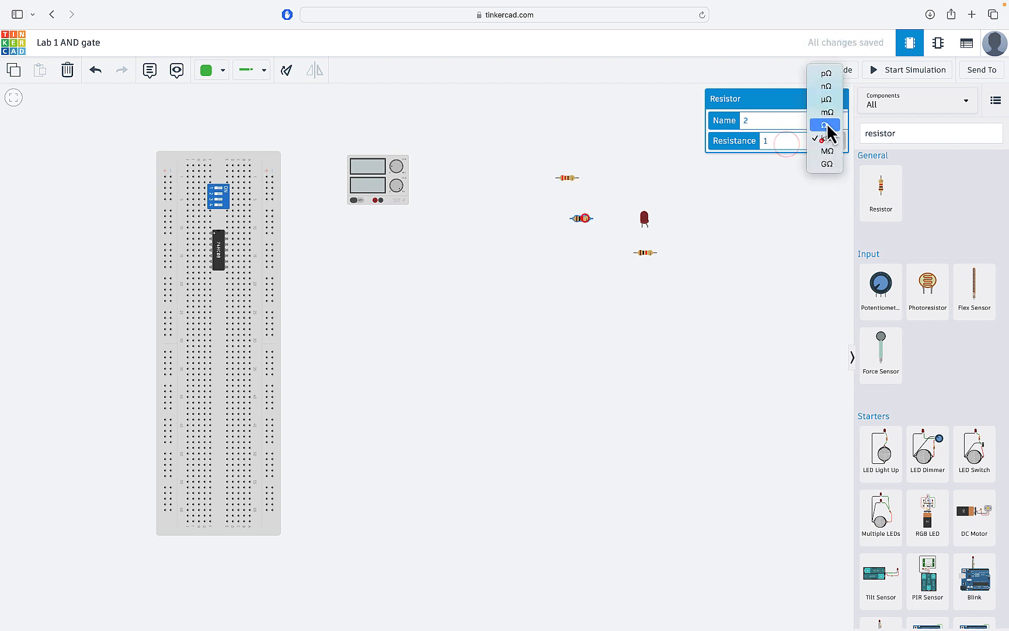
pyautogui.click(826, 122)
pyautogui.moveTo(770, 141); pyautogui.dragTo(748, 142)
pyautogui.write('20')
pyautogui.click(696, 241)
pyautogui.click(647, 252)
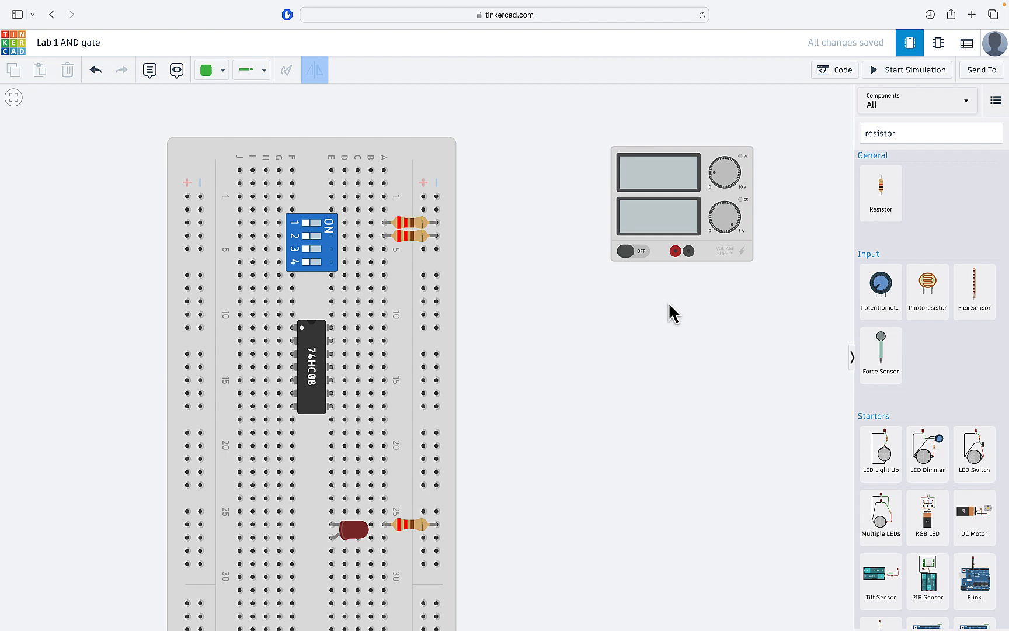
# Step: Wire the supply's positive terminal to the + rail with a red wire
pyautogui.click(675, 251)
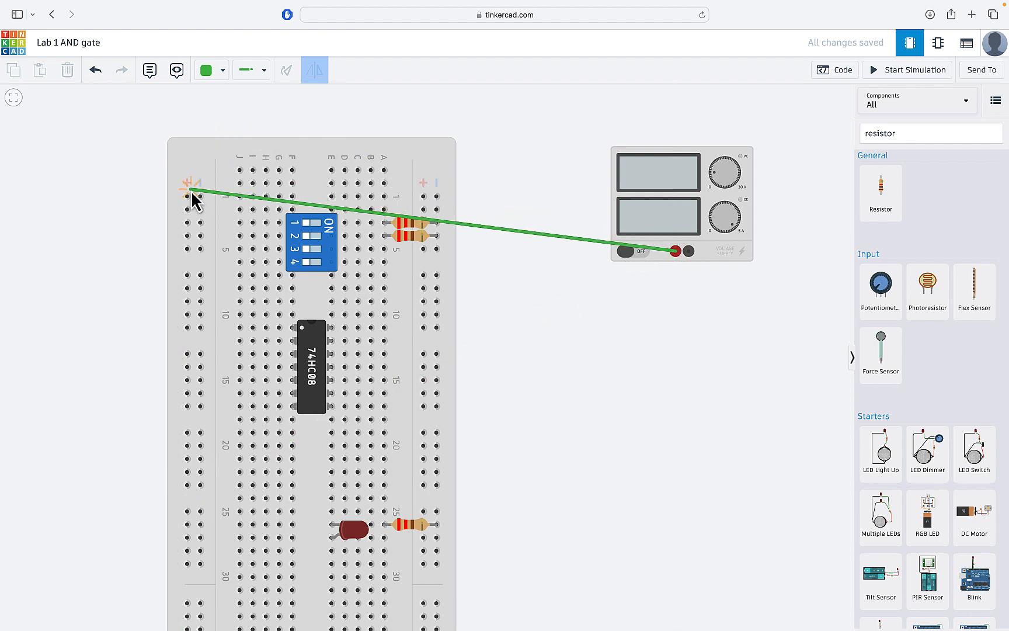
pyautogui.click(425, 198)
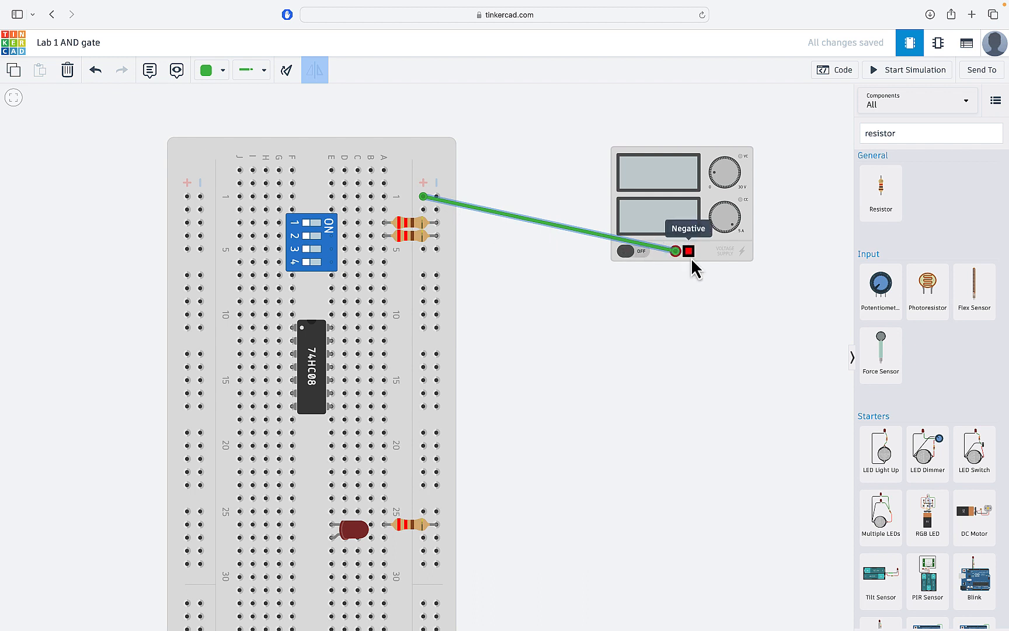
pyautogui.click(221, 75)
pyautogui.click(235, 129)
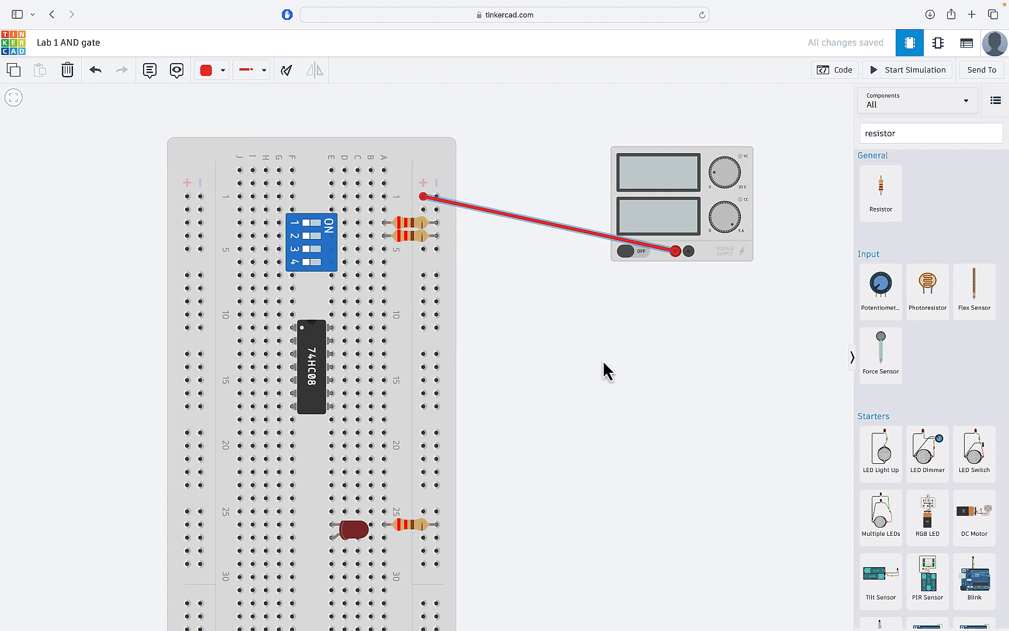
# Step: Wire the supply's negative terminal to the − rail with a black wire
pyautogui.click(689, 252)
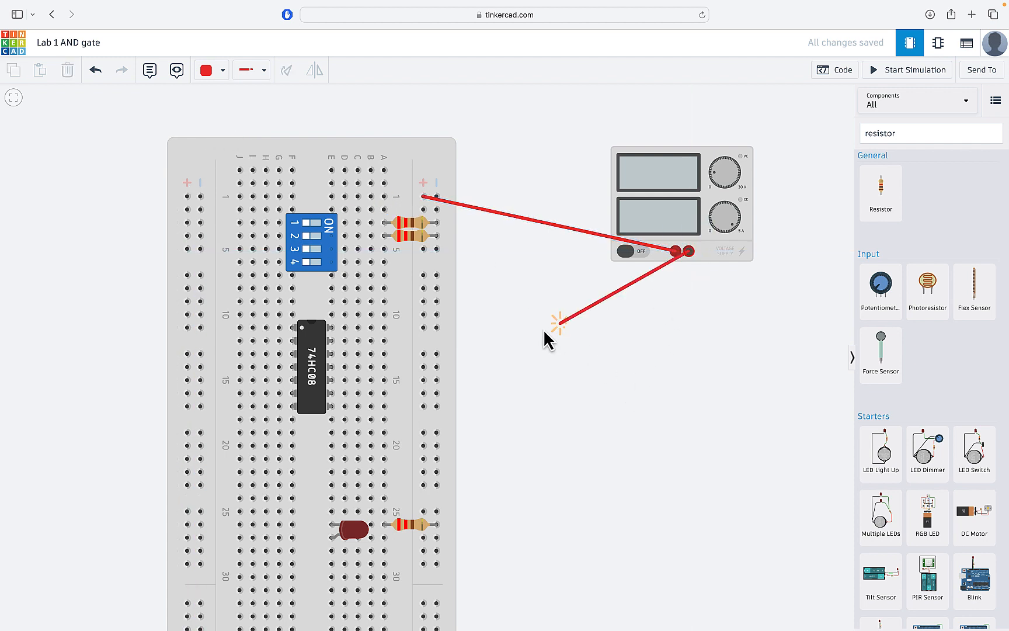
pyautogui.click(437, 354)
pyautogui.click(212, 71)
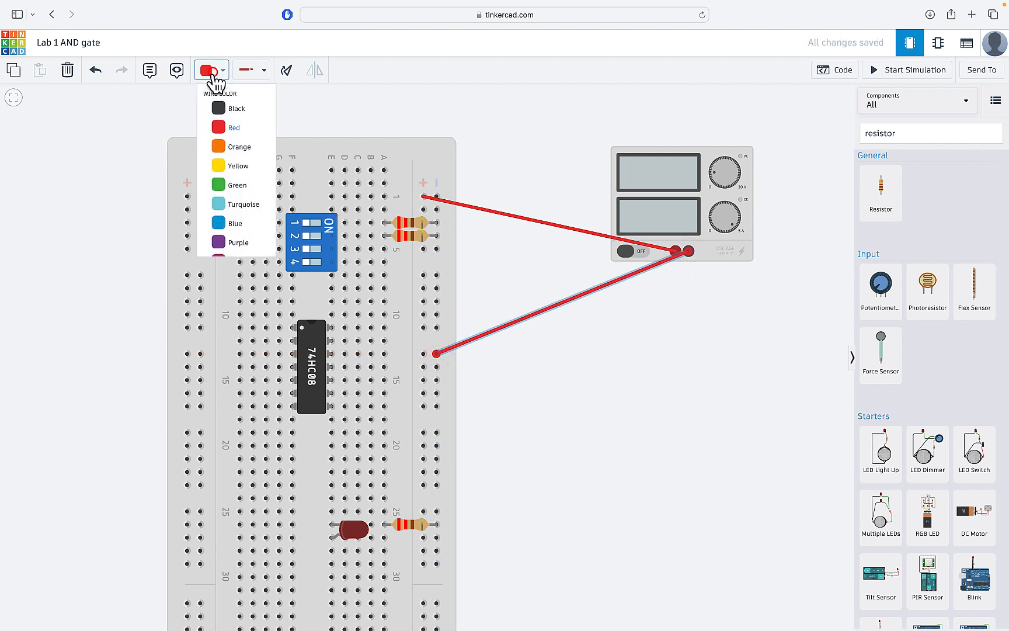
pyautogui.click(223, 114)
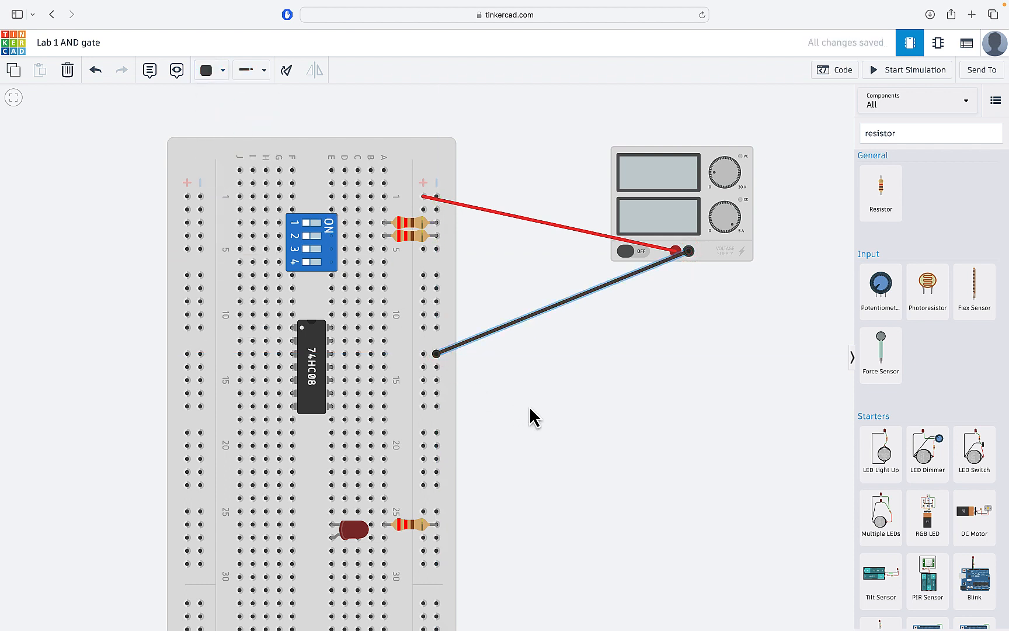
pyautogui.click(560, 410)
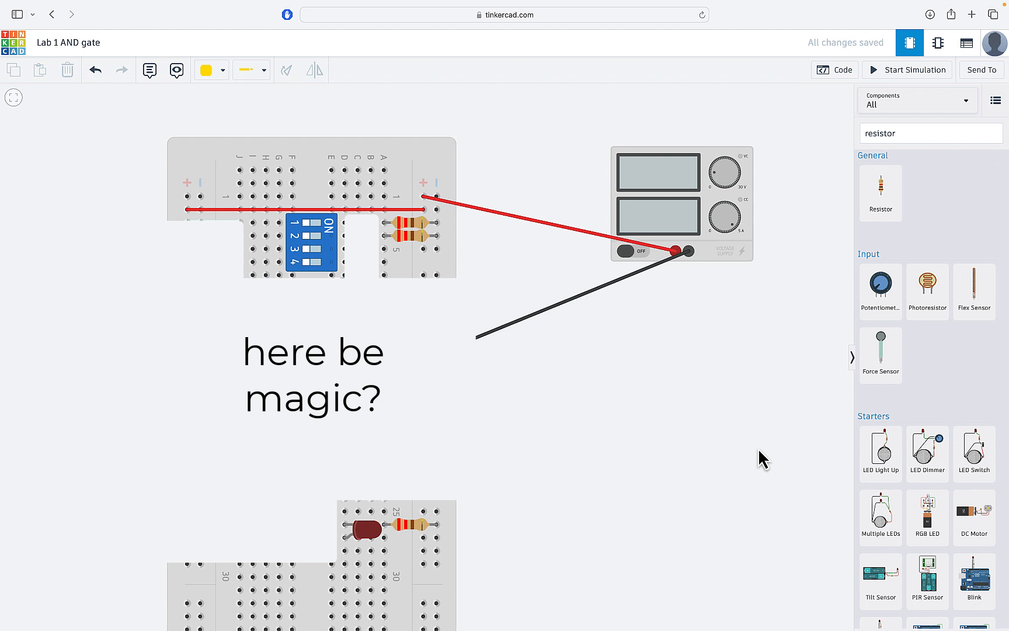
# Step: Start the simulation and switch DIP switches 1 and 2 on to light the LED
pyautogui.click(903, 75)
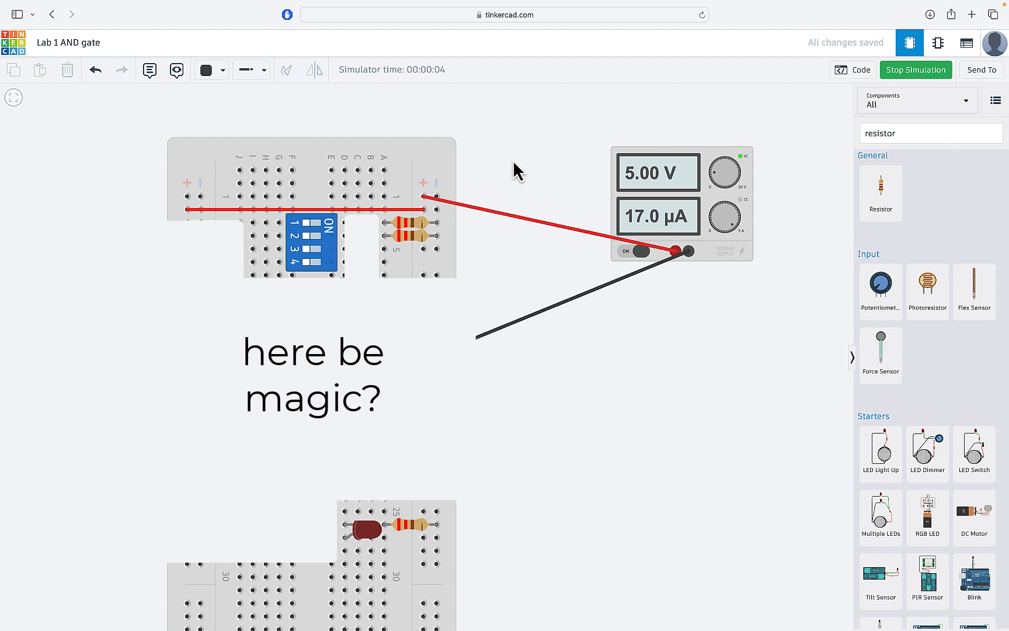
pyautogui.click(316, 237)
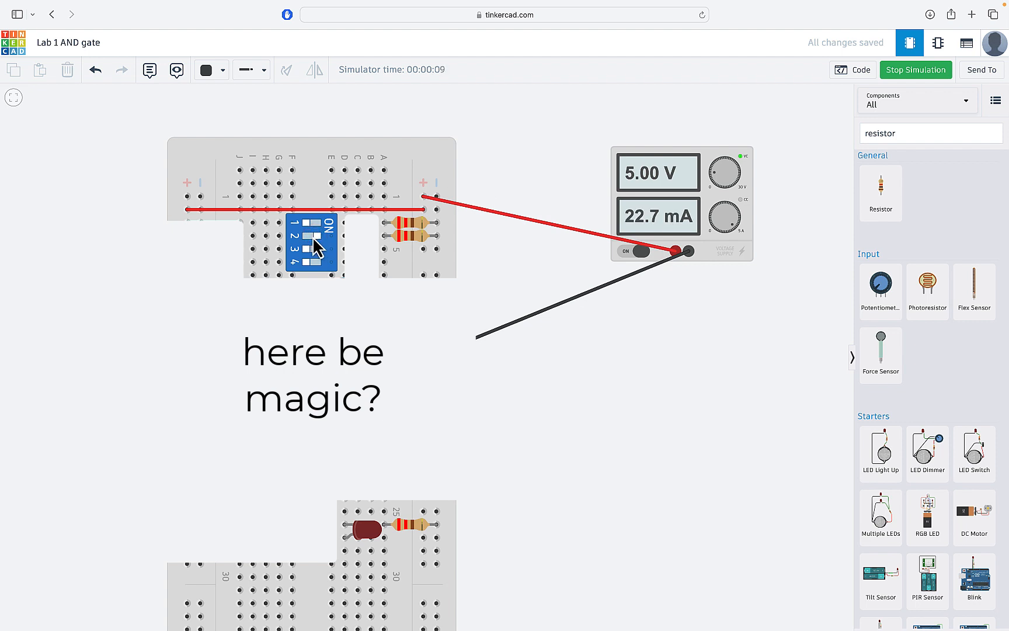
pyautogui.click(314, 236)
pyautogui.click(316, 223)
pyautogui.click(315, 236)
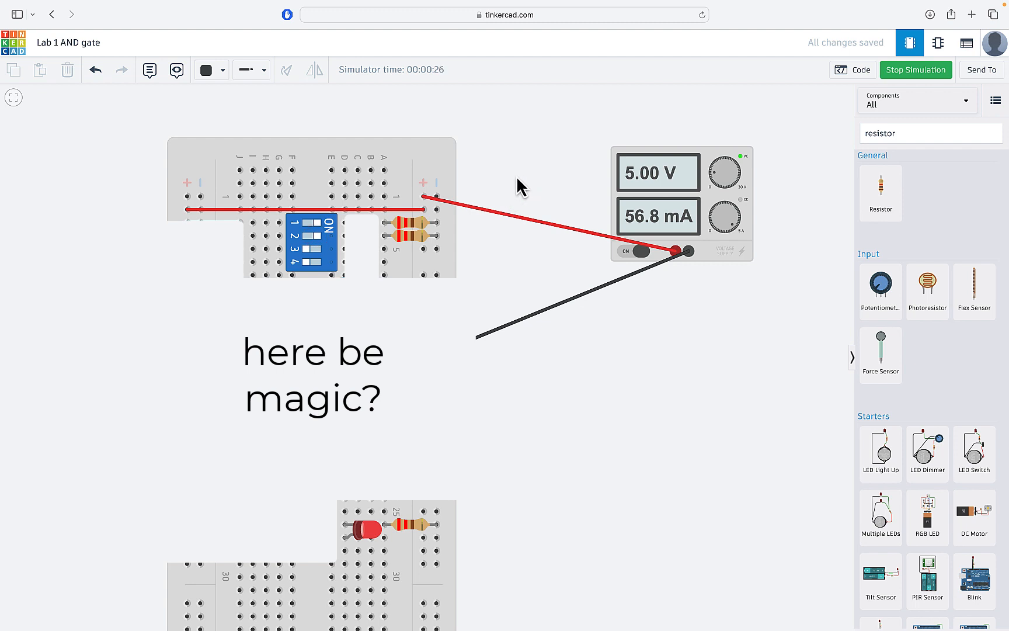
# Step: Check the top resistor's value, then stop the simulation
pyautogui.click(411, 223)
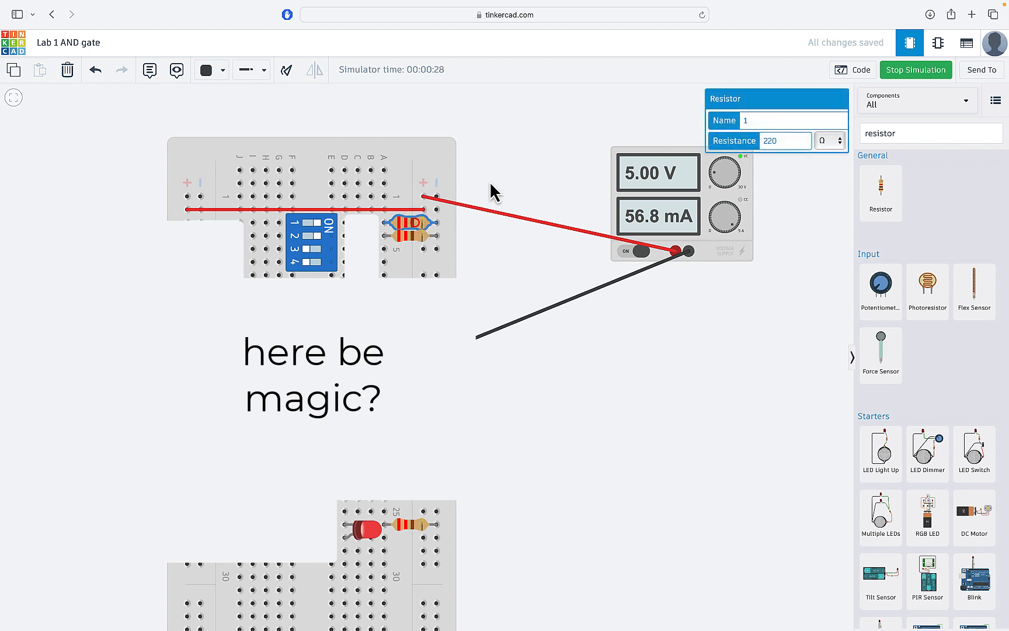
pyautogui.click(526, 172)
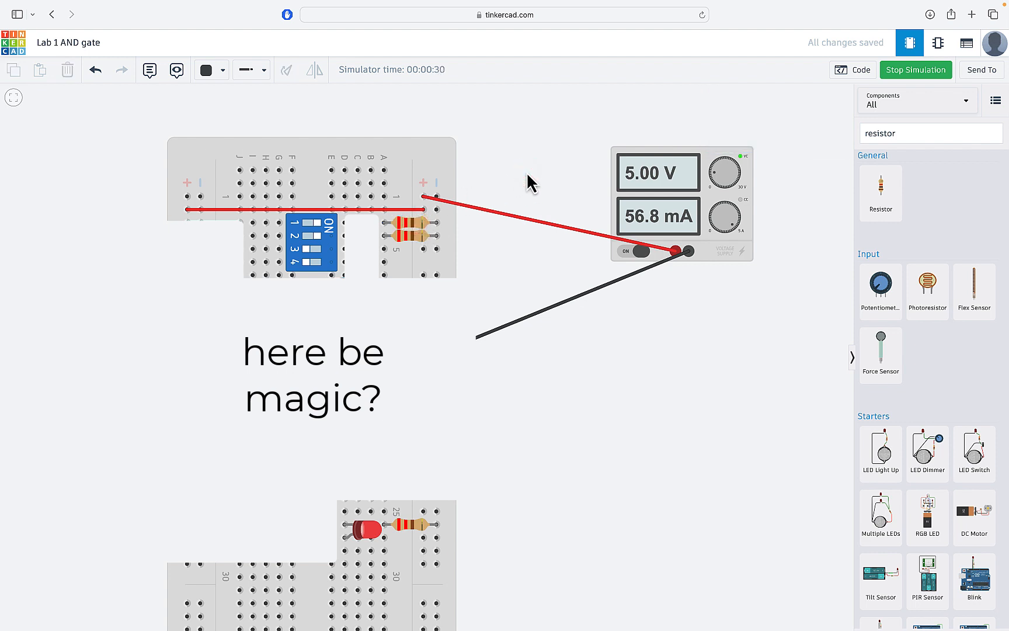
pyautogui.click(907, 71)
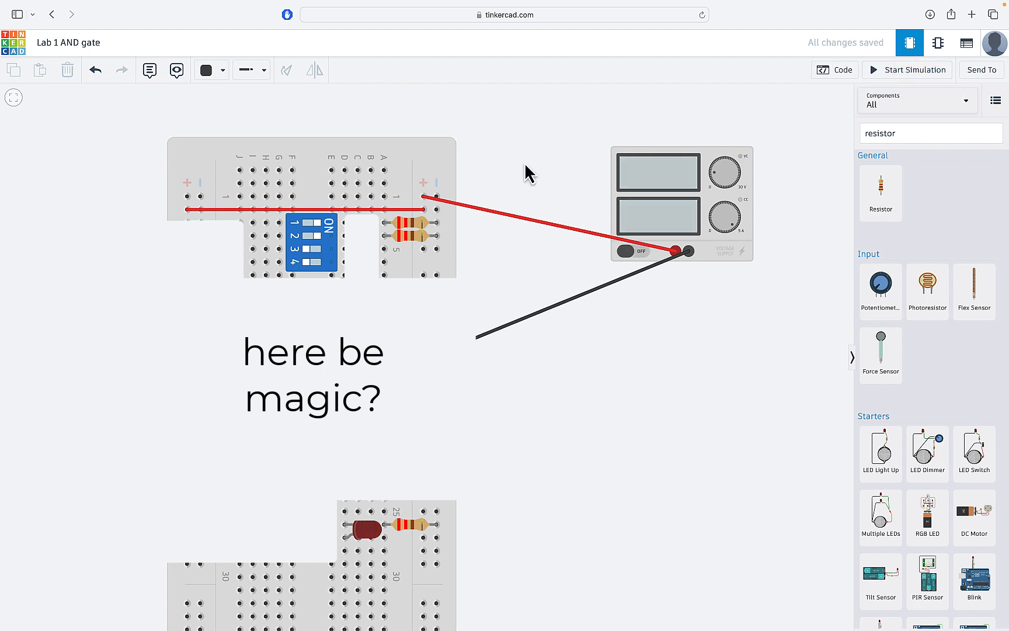